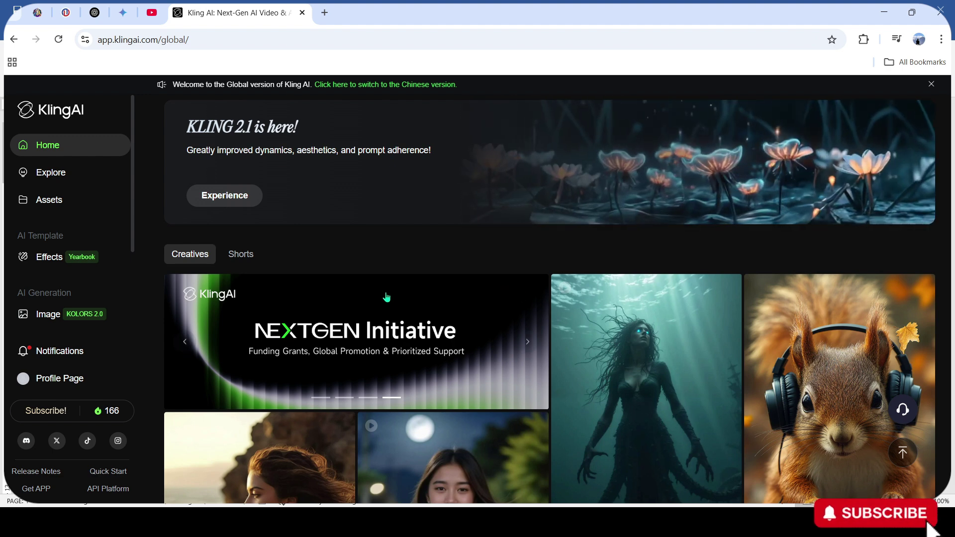
Step: Generate a 10s KLING 1.6 image-to-video clip from the start image of the man at the holographic laptop, with the prompt "berbicara"
{"action": "left_click", "coordinate": [48, 314]}
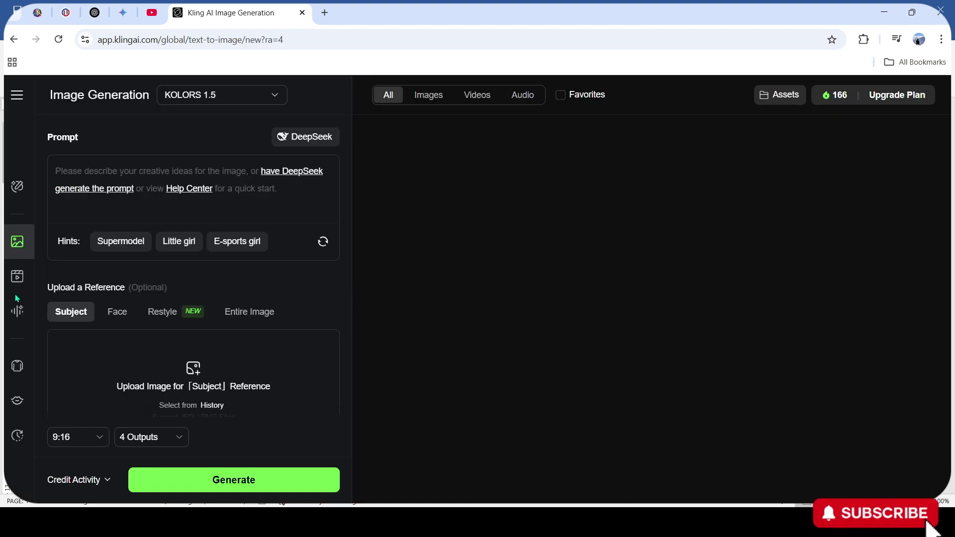
{"action": "left_click", "coordinate": [15, 278]}
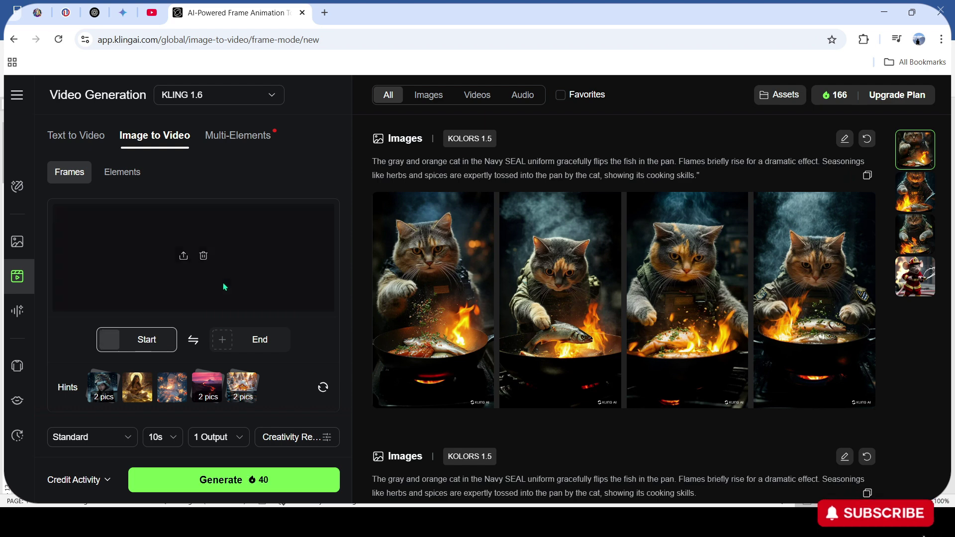
{"action": "scroll", "coordinate": [178, 328], "scroll_direction": "down", "scroll_amount": 3}
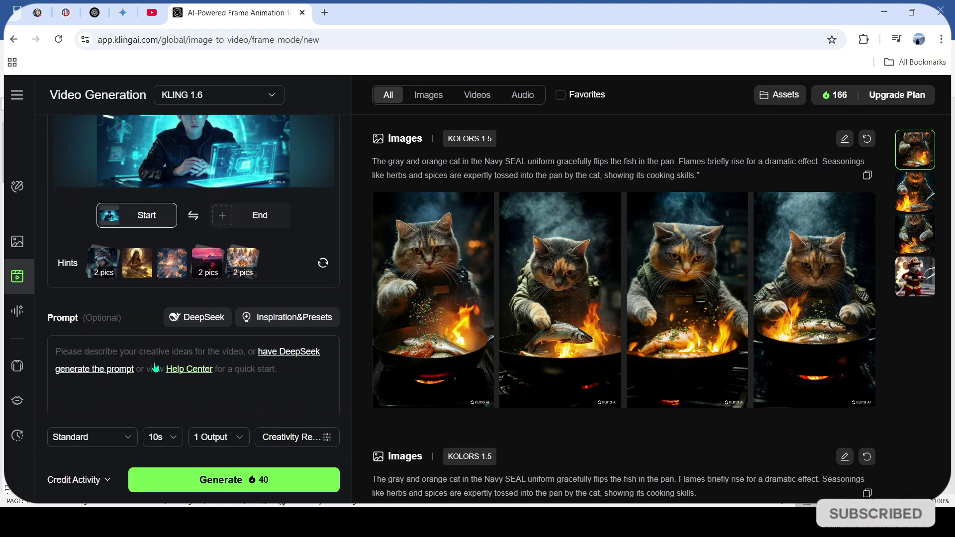
{"action": "left_click", "coordinate": [103, 354]}
{"action": "type", "text": "berbicara"}
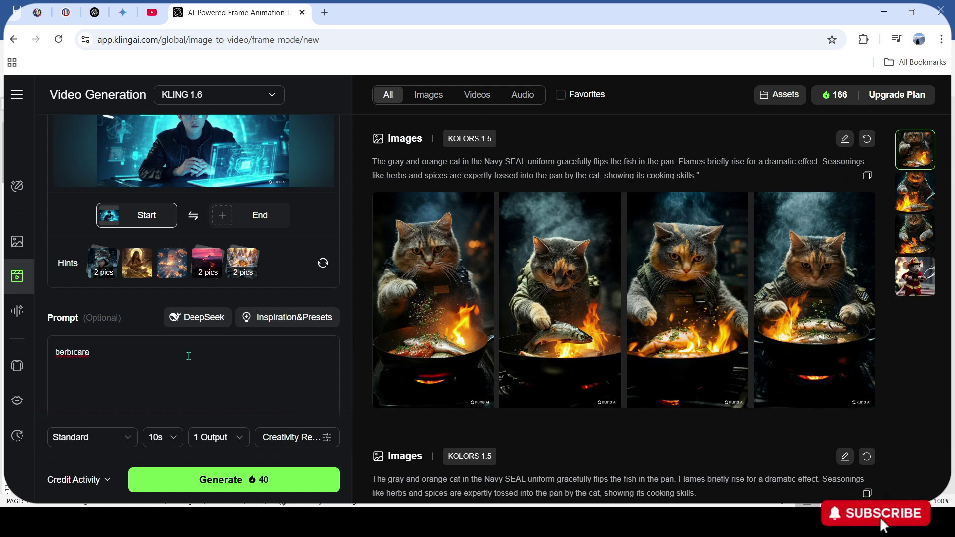
{"action": "scroll", "coordinate": [229, 263], "scroll_direction": "up", "scroll_amount": 3}
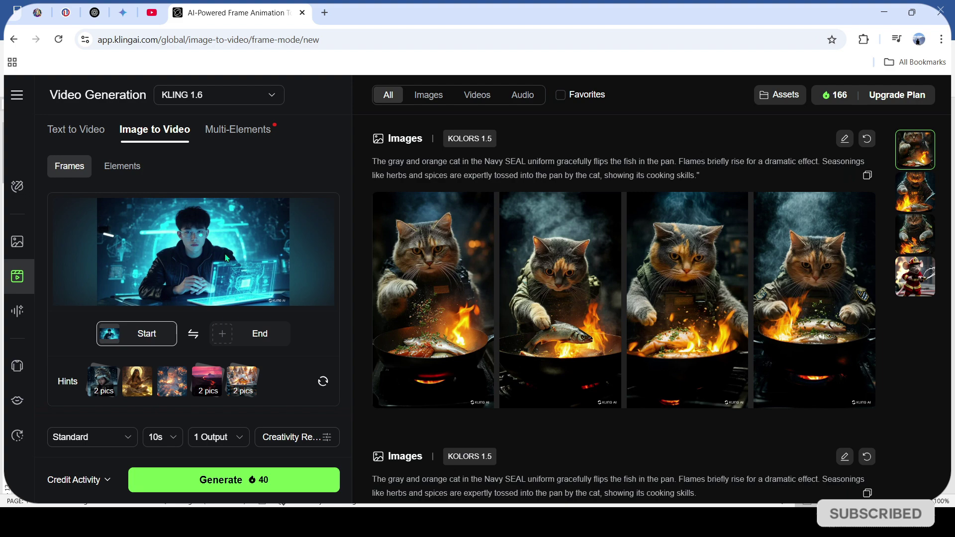
{"action": "left_click", "coordinate": [214, 480]}
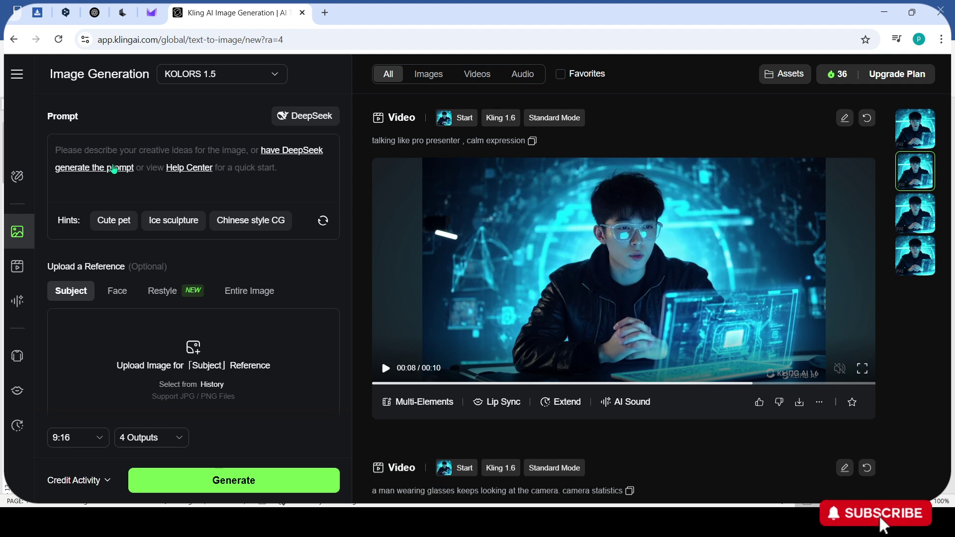
Step: Paste the image of the man as the start frame in Image to Video and have DeepSeek generate its prompt, using the suggested text
{"action": "left_click", "coordinate": [17, 266]}
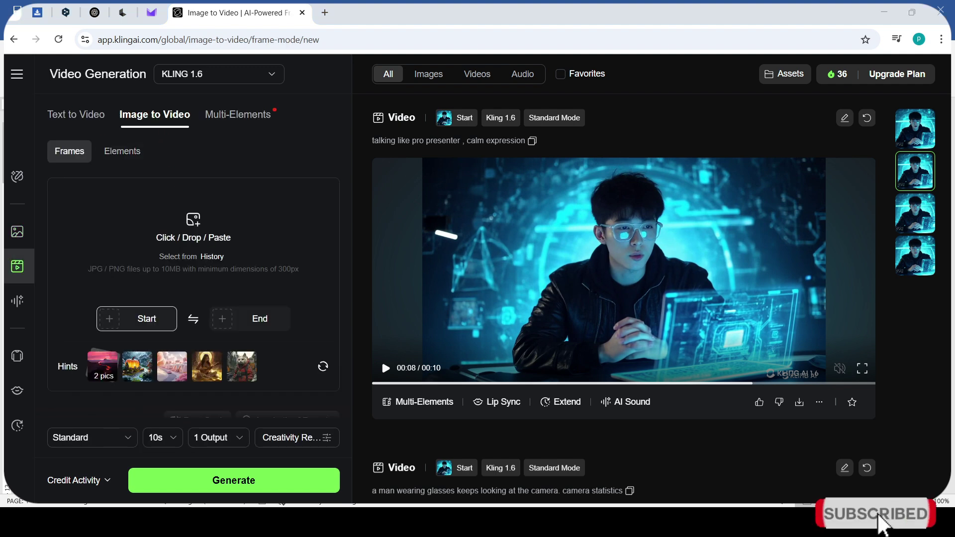
{"action": "key", "text": "ctrl+v"}
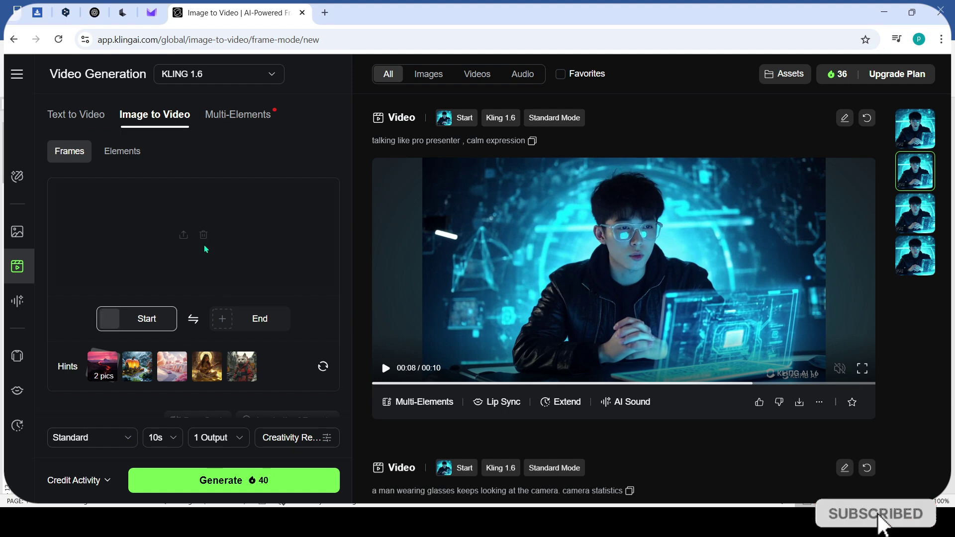
{"action": "scroll", "coordinate": [118, 333], "scroll_direction": "down", "scroll_amount": 3}
{"action": "left_click", "coordinate": [117, 333]}
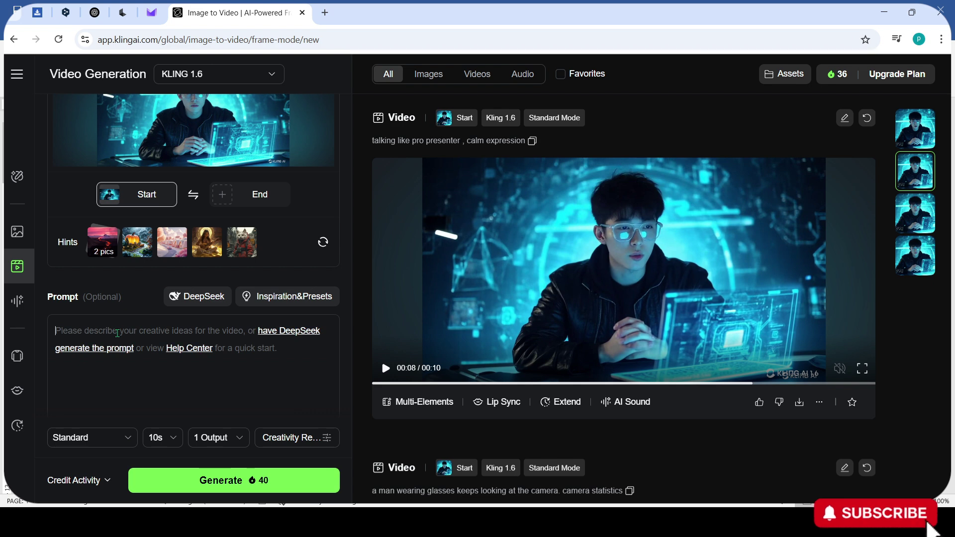
{"action": "left_click", "coordinate": [294, 336]}
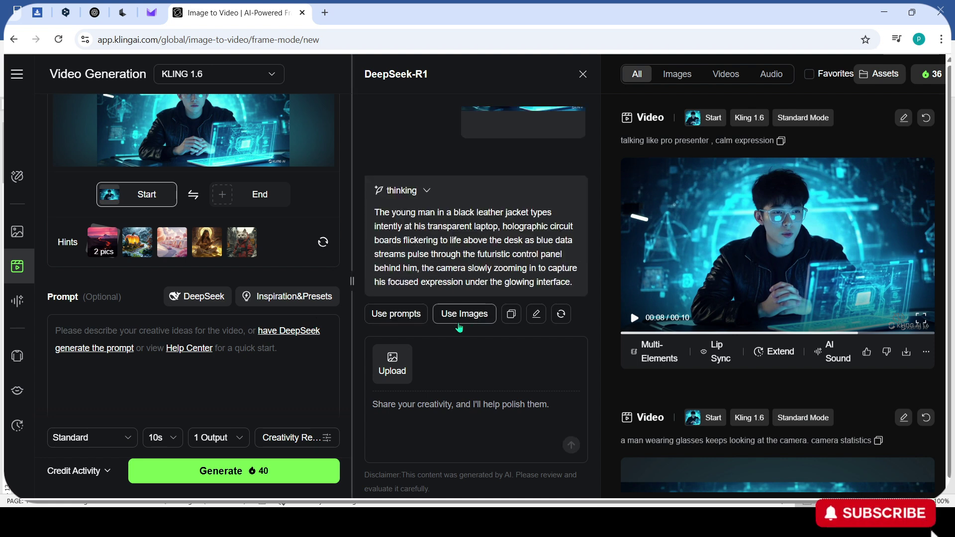
{"action": "left_click", "coordinate": [402, 315]}
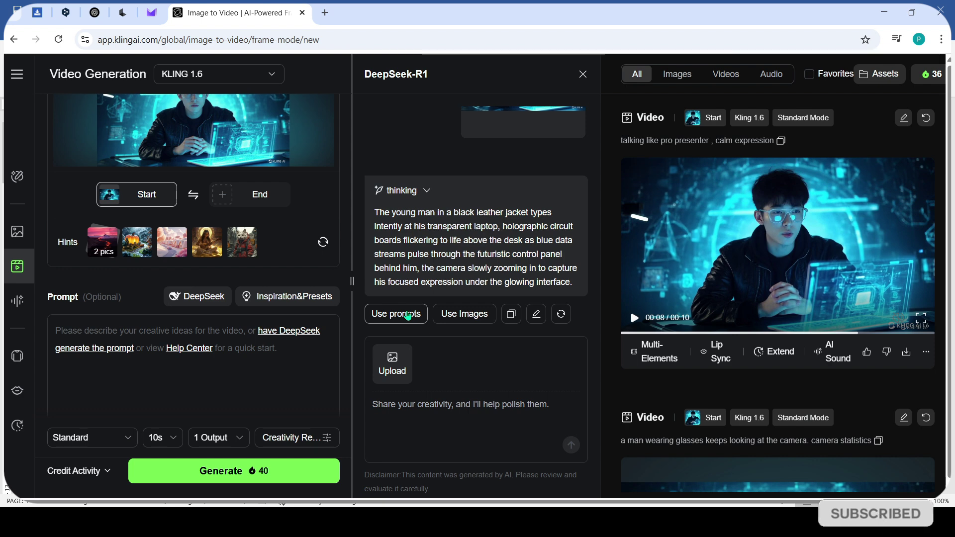
{"action": "scroll", "coordinate": [152, 377], "scroll_direction": "down", "scroll_amount": 1}
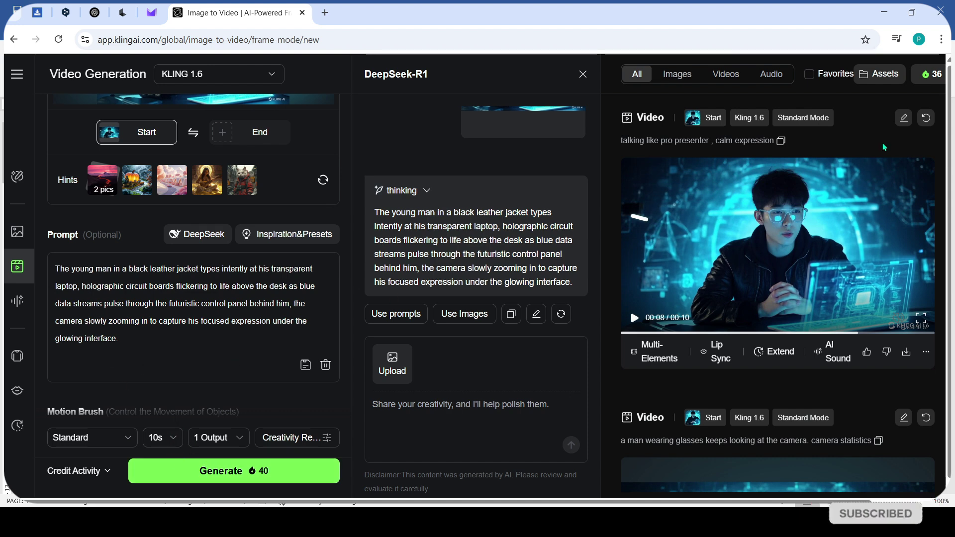
Step: Generate the video with a 5s duration, close the DeepSeek-R1 assistant and show the newly submitted task
{"action": "left_click", "coordinate": [168, 444]}
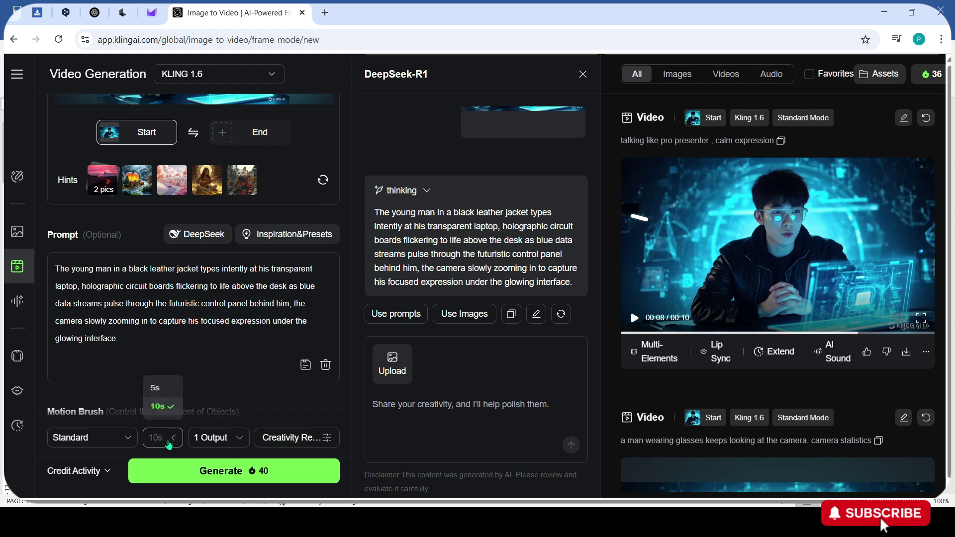
{"action": "left_click", "coordinate": [158, 387]}
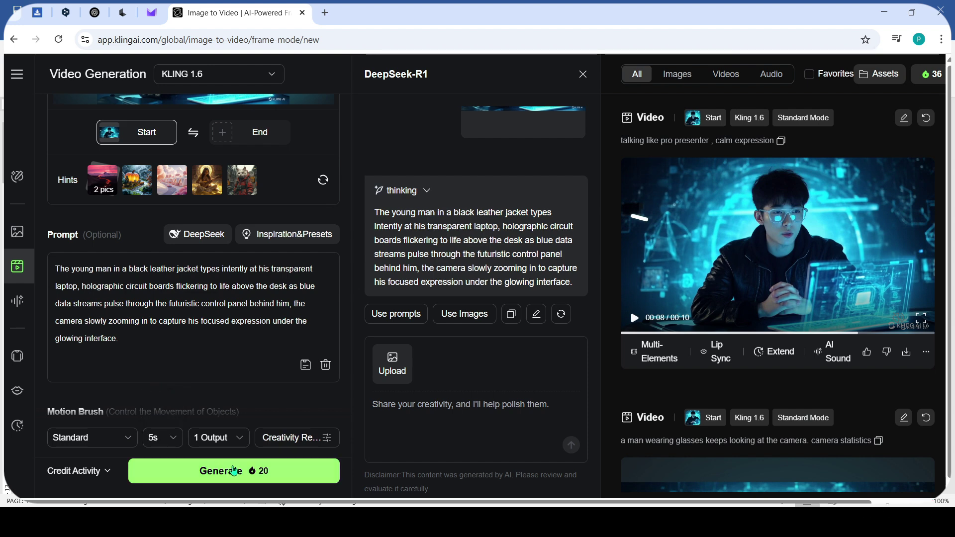
{"action": "scroll", "coordinate": [242, 480], "scroll_direction": "up", "scroll_amount": 3}
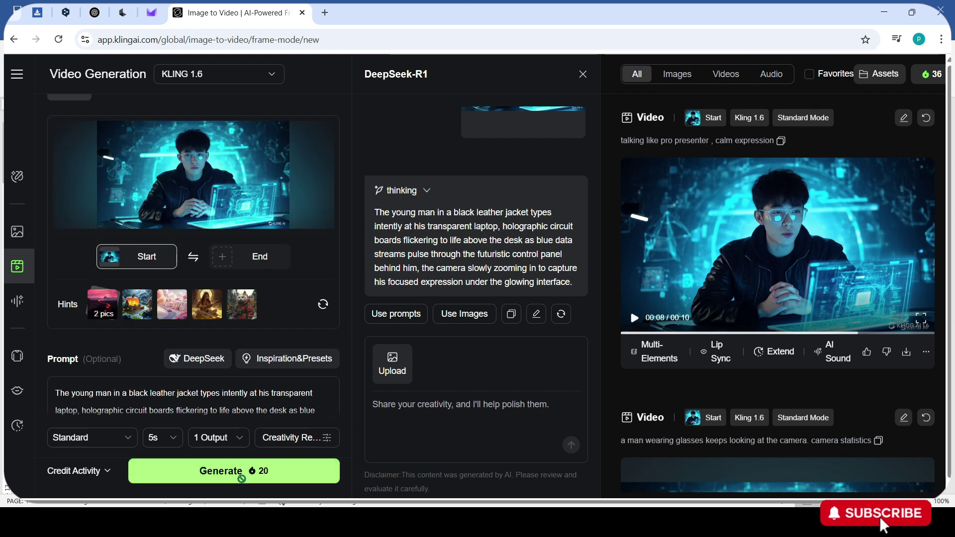
{"action": "left_click", "coordinate": [242, 475]}
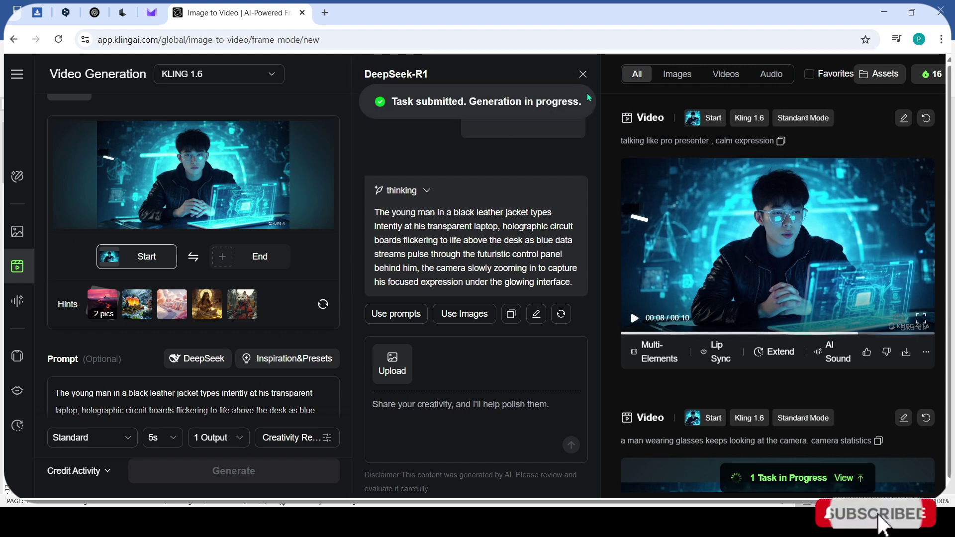
{"action": "left_click", "coordinate": [583, 74]}
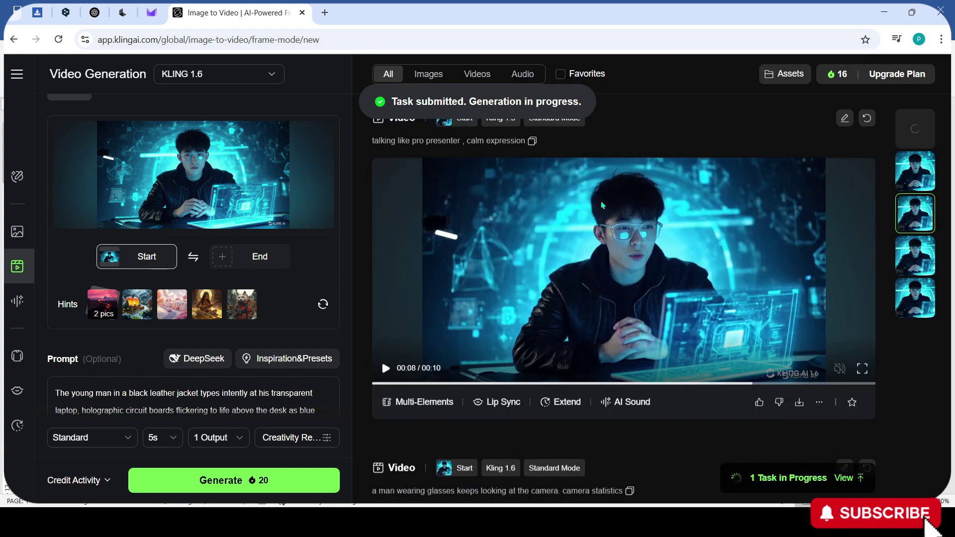
{"action": "left_click", "coordinate": [915, 130]}
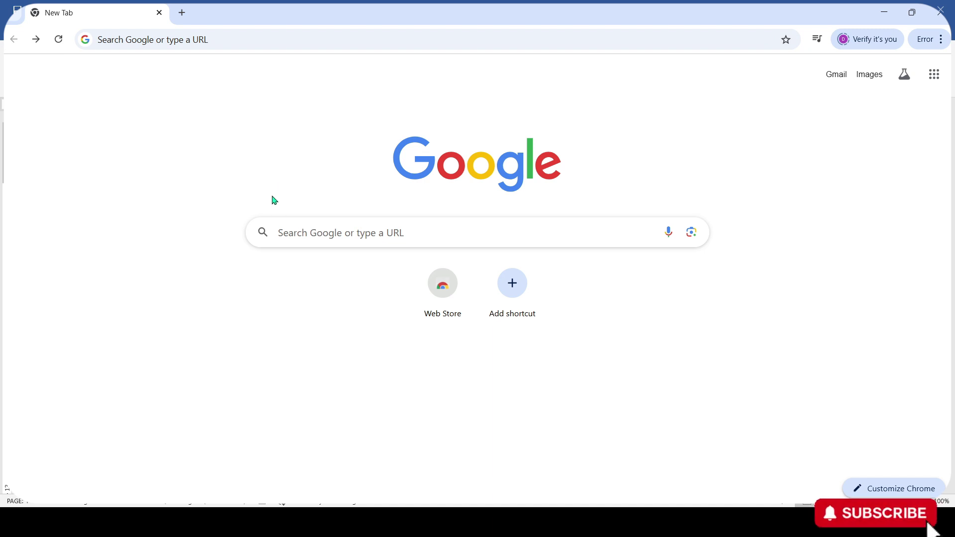
Step: Search Google for "proton vpn" and open the official Proton VPN website
{"action": "left_click", "coordinate": [295, 237]}
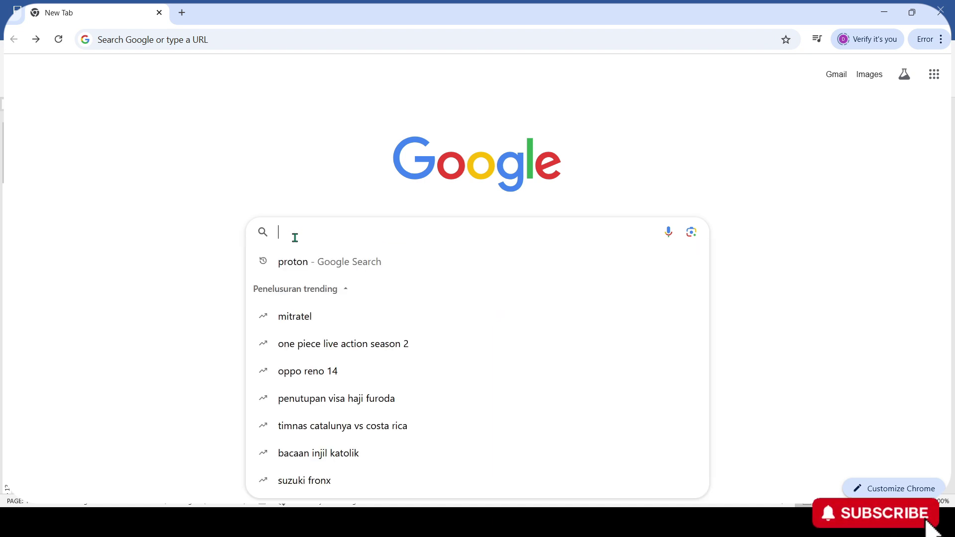
{"action": "type", "text": "proton v"}
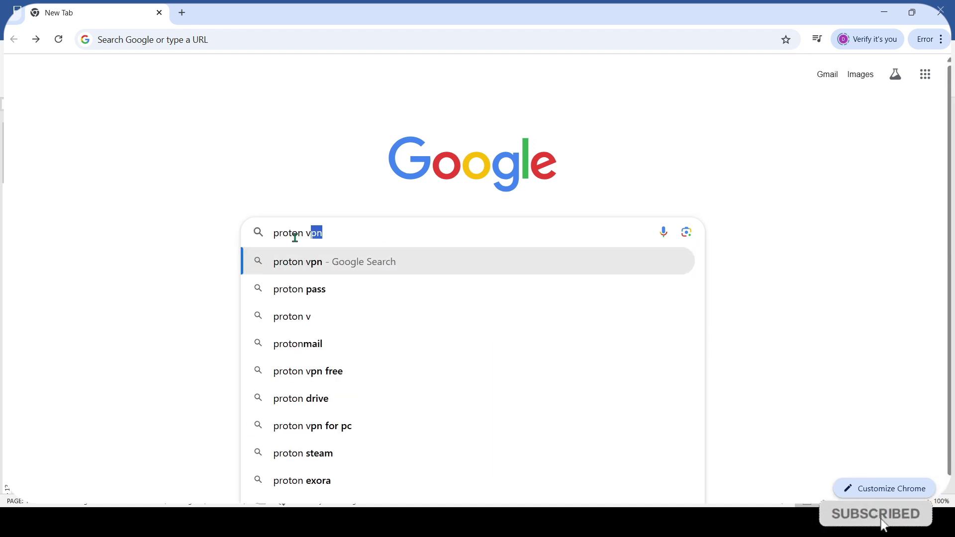
{"action": "type", "text": "pn"}
{"action": "left_click", "coordinate": [352, 270]}
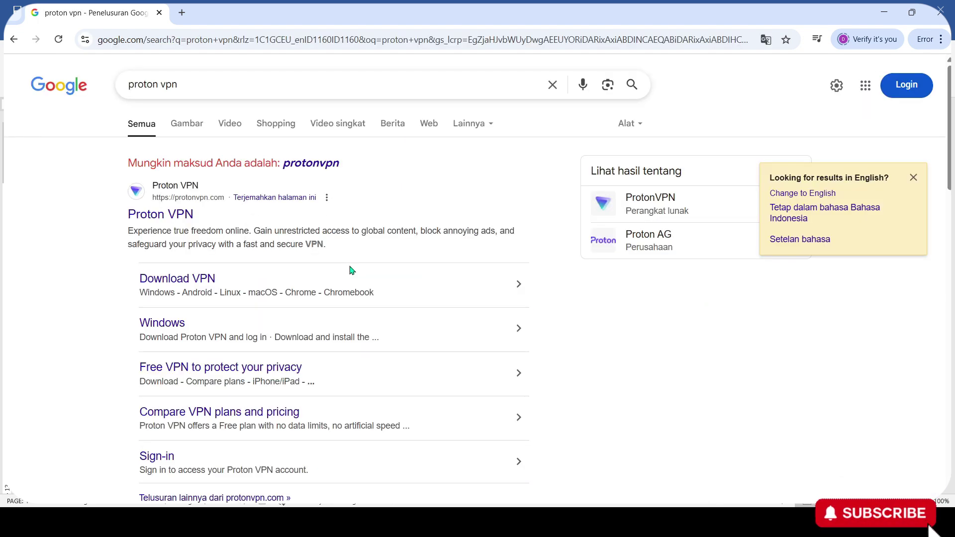
{"action": "left_click", "coordinate": [169, 220]}
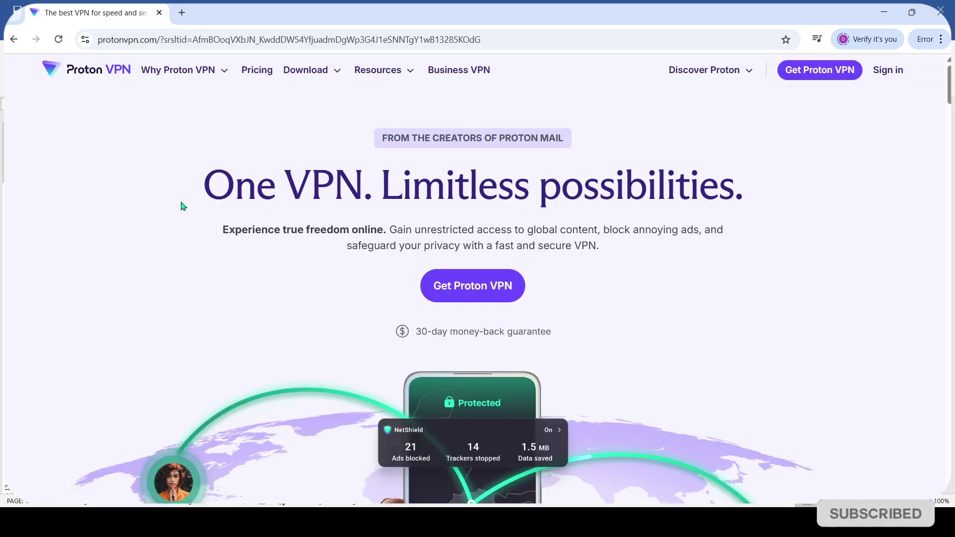
Step: Choose the Proton Free plan and submit the account's email address to start the sign-up
{"action": "left_click", "coordinate": [818, 81]}
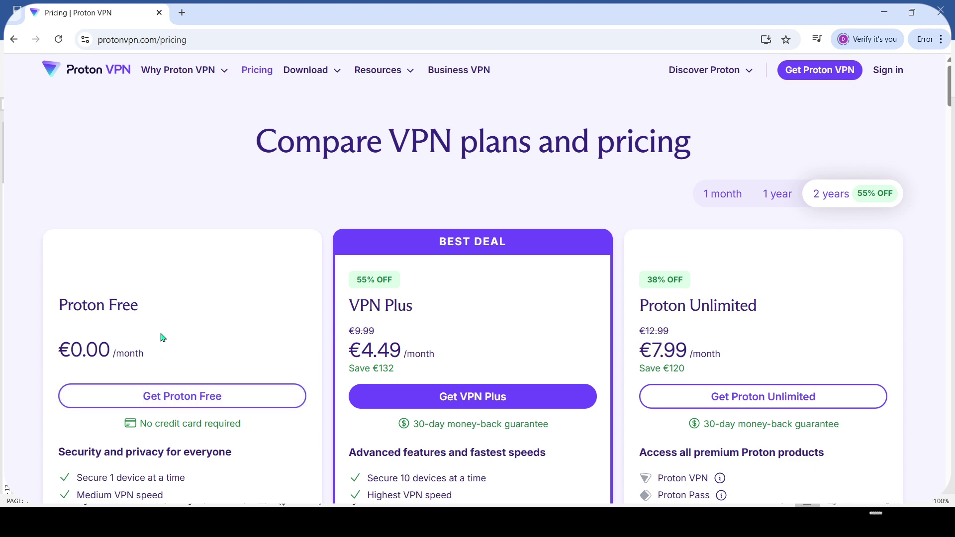
{"action": "scroll", "coordinate": [269, 319], "scroll_direction": "down", "scroll_amount": 10}
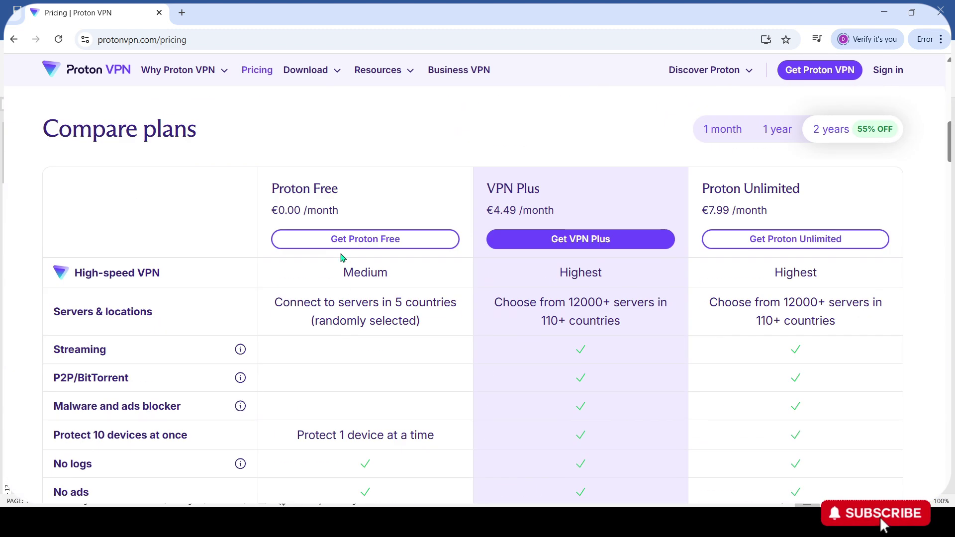
{"action": "left_click", "coordinate": [340, 243]}
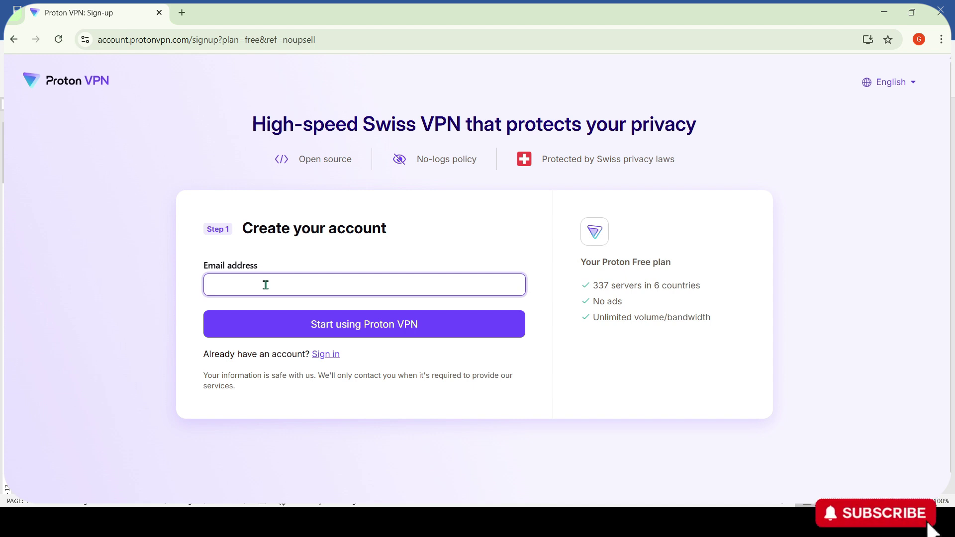
{"action": "key", "text": "ctrl+v"}
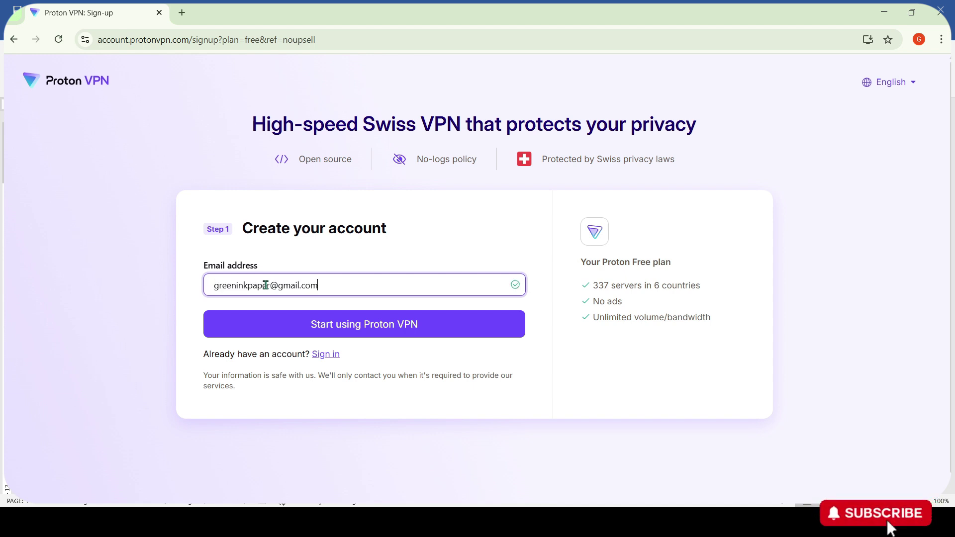
{"action": "left_click", "coordinate": [364, 326]}
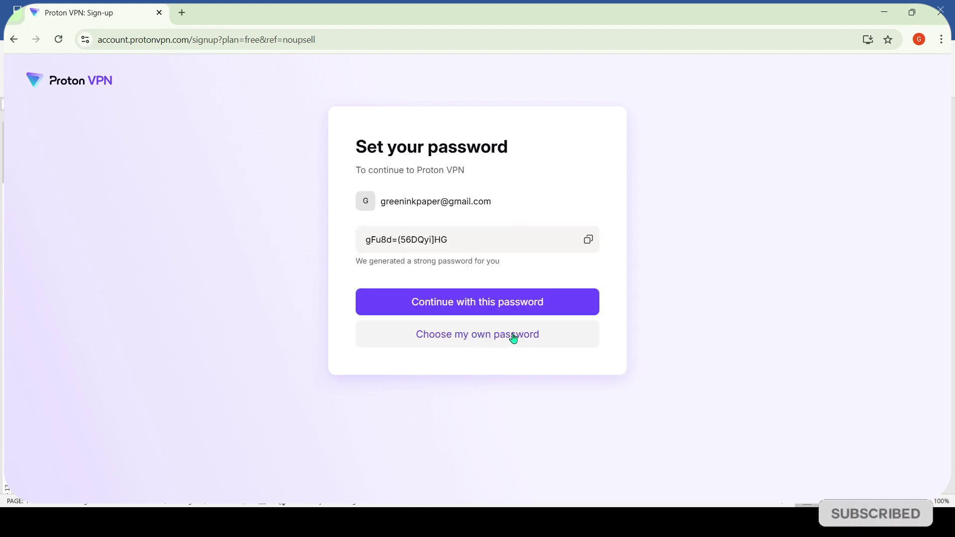
Step: Choose a custom account password, reveal and correct the confirmation password, and submit the new password
{"action": "left_click", "coordinate": [514, 337]}
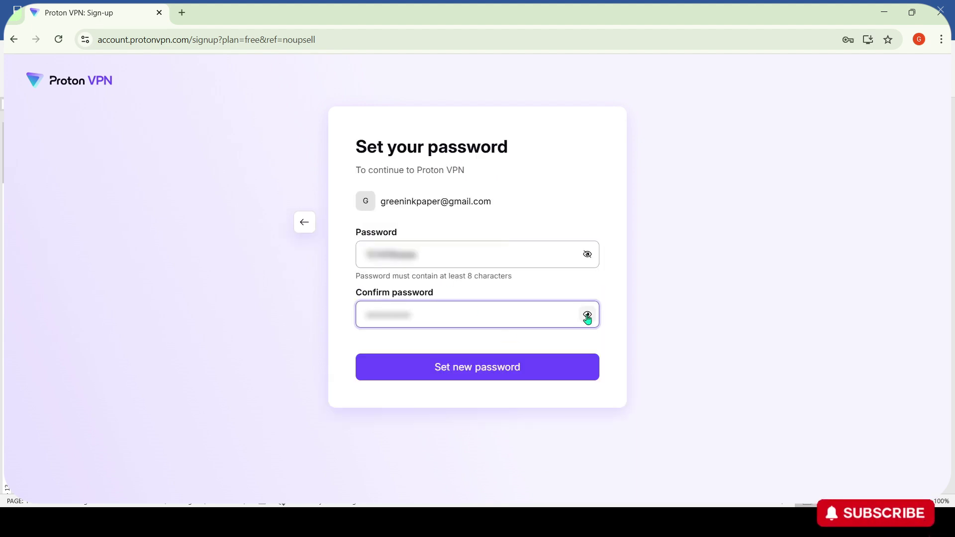
{"action": "left_click", "coordinate": [586, 315]}
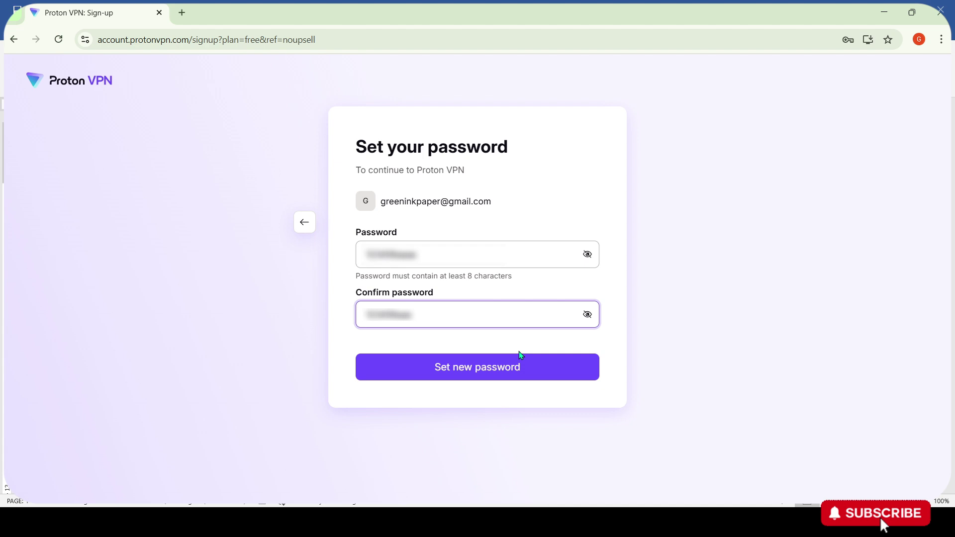
{"action": "left_click", "coordinate": [503, 380]}
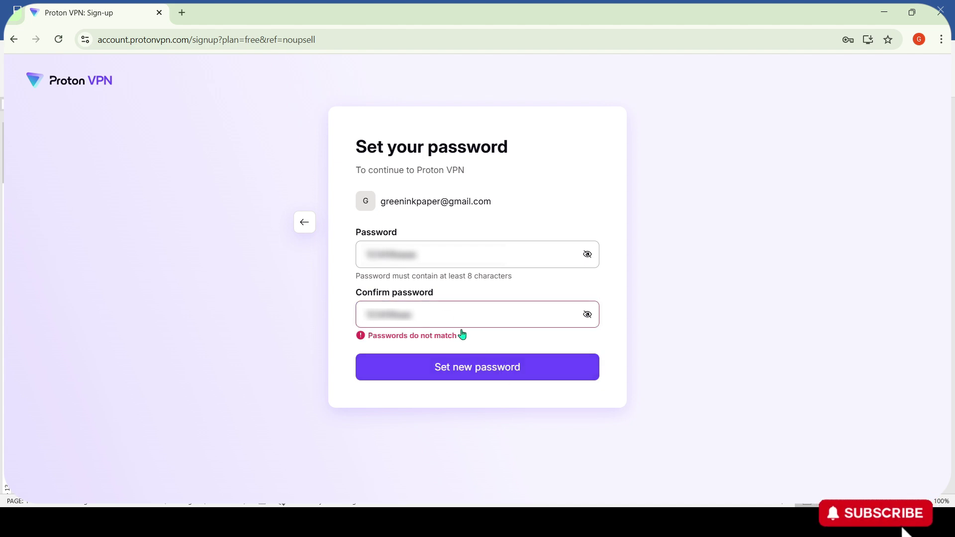
{"action": "left_click", "coordinate": [441, 314]}
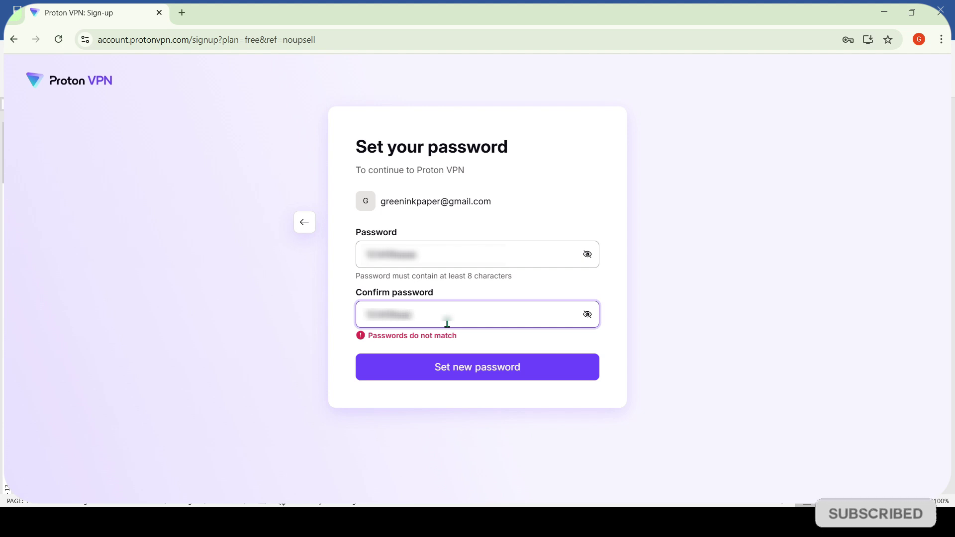
{"action": "type", "text": "e"}
{"action": "left_click", "coordinate": [484, 379]}
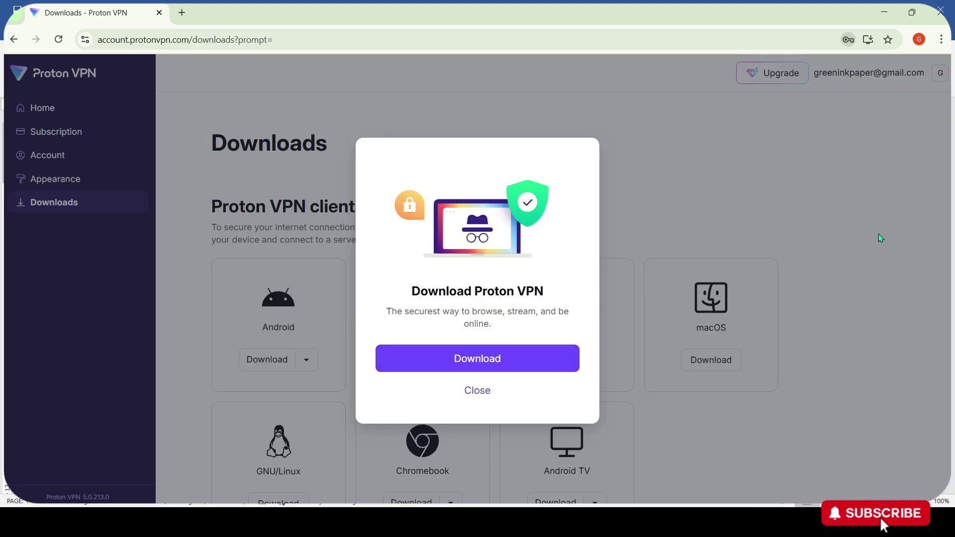
Step: Dismiss the Proton VPN download offer and open Proton Mail from the services included in the free plan
{"action": "left_click", "coordinate": [486, 388]}
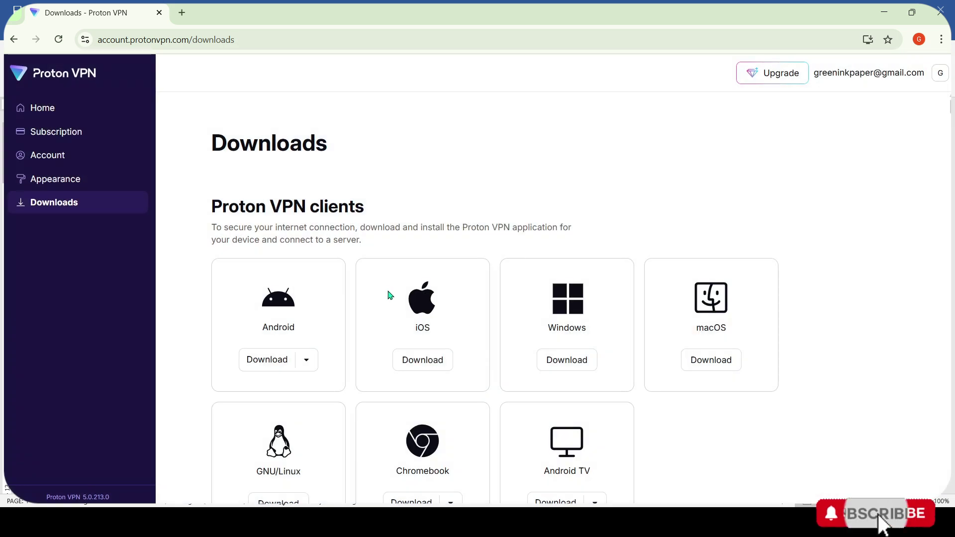
{"action": "scroll", "coordinate": [478, 183], "scroll_direction": "down", "scroll_amount": 5}
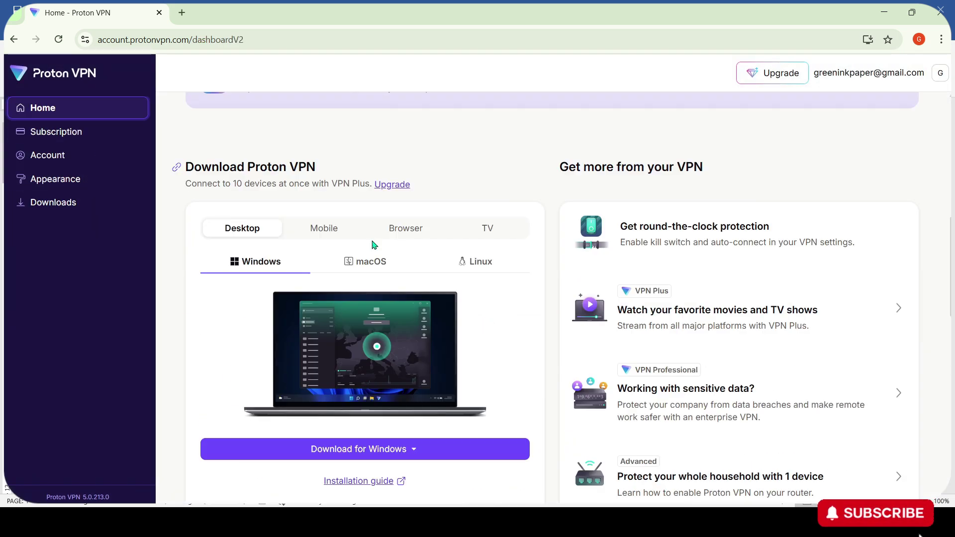
{"action": "scroll", "coordinate": [374, 245], "scroll_direction": "down", "scroll_amount": 10}
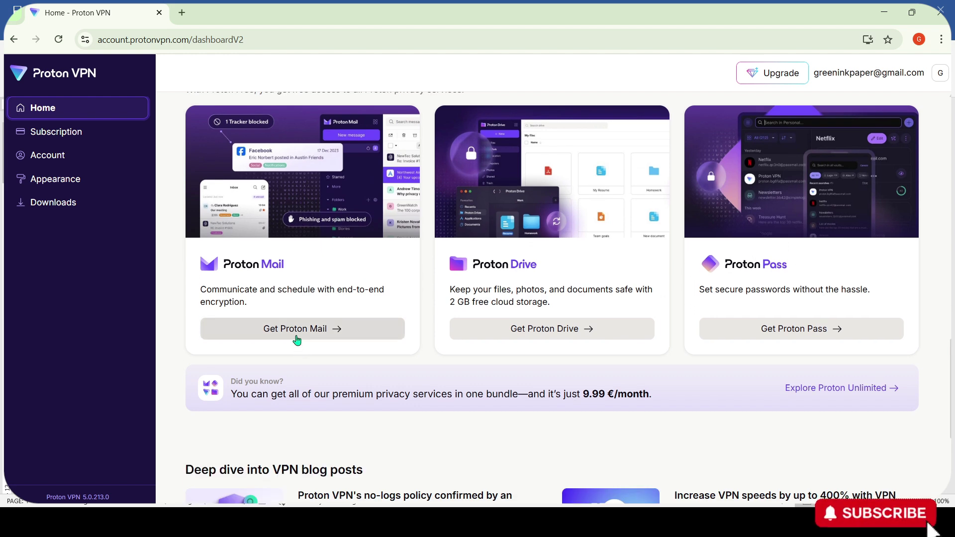
{"action": "scroll", "coordinate": [267, 343], "scroll_direction": "up", "scroll_amount": 3}
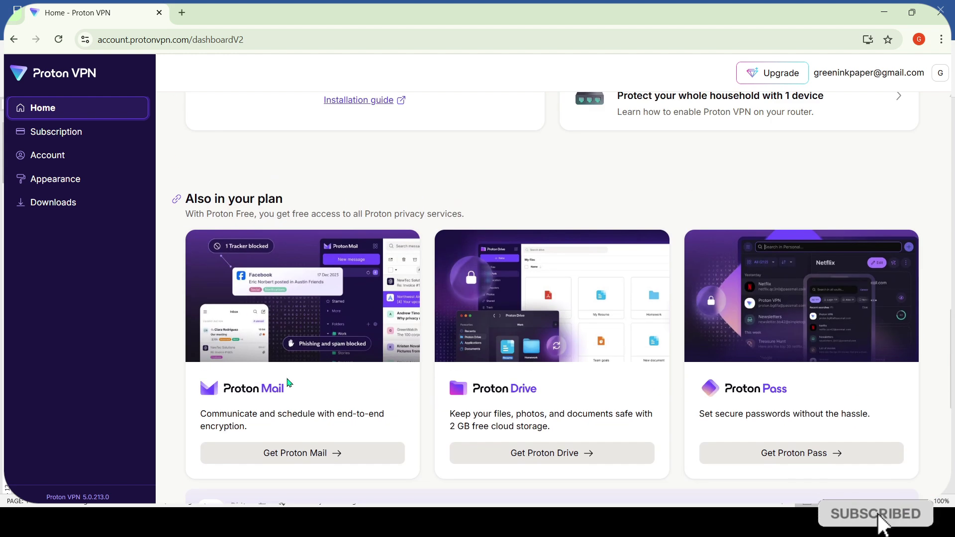
{"action": "left_click", "coordinate": [289, 458]}
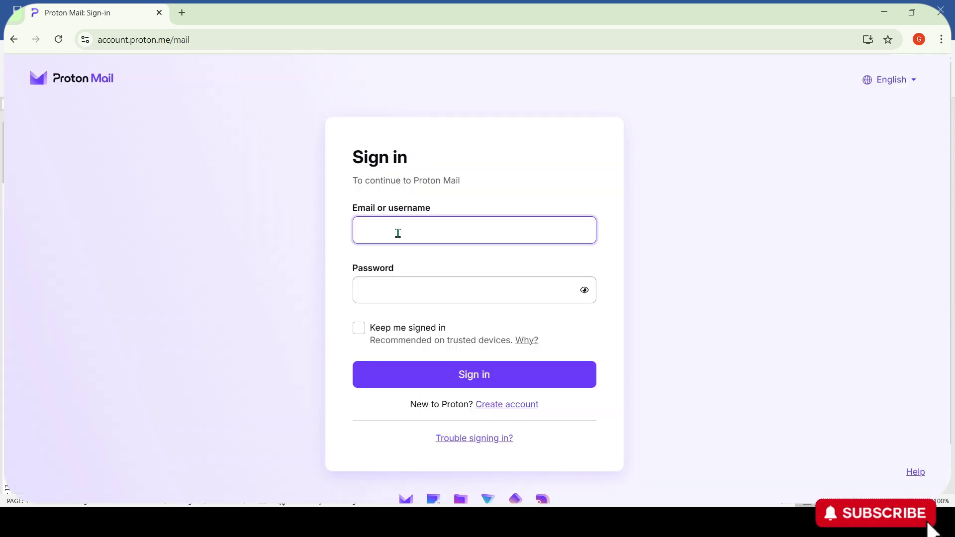
Step: Sign in to Proton Mail with the account's email address and password, revealing the password to check it
{"action": "key", "text": "ctrl+v"}
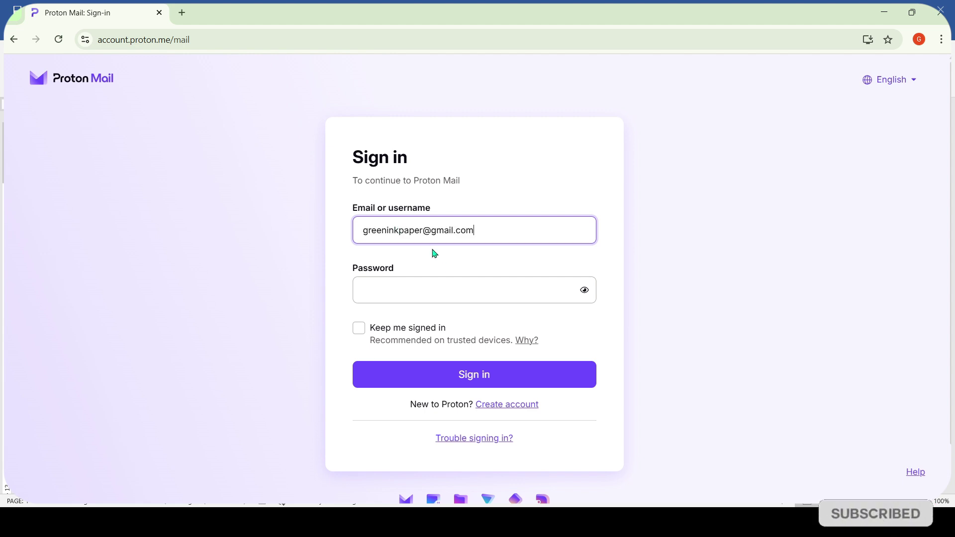
{"action": "left_click", "coordinate": [404, 295]}
{"action": "key", "text": "ctrl+v"}
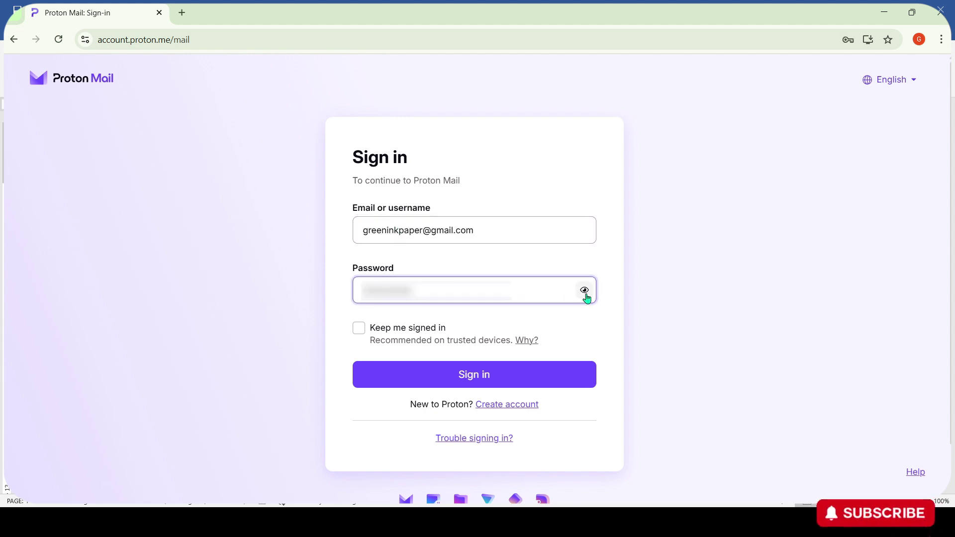
{"action": "left_click", "coordinate": [584, 290]}
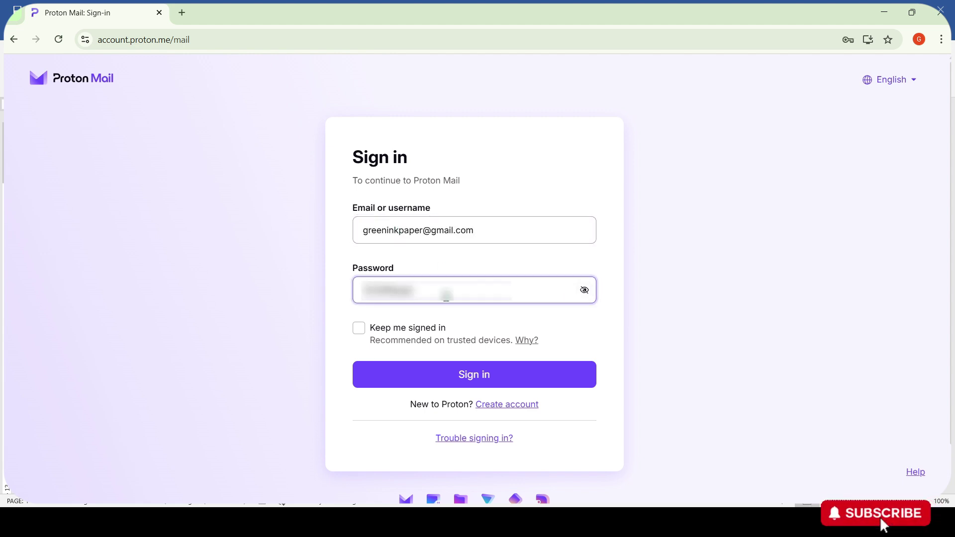
{"action": "left_click", "coordinate": [451, 373]}
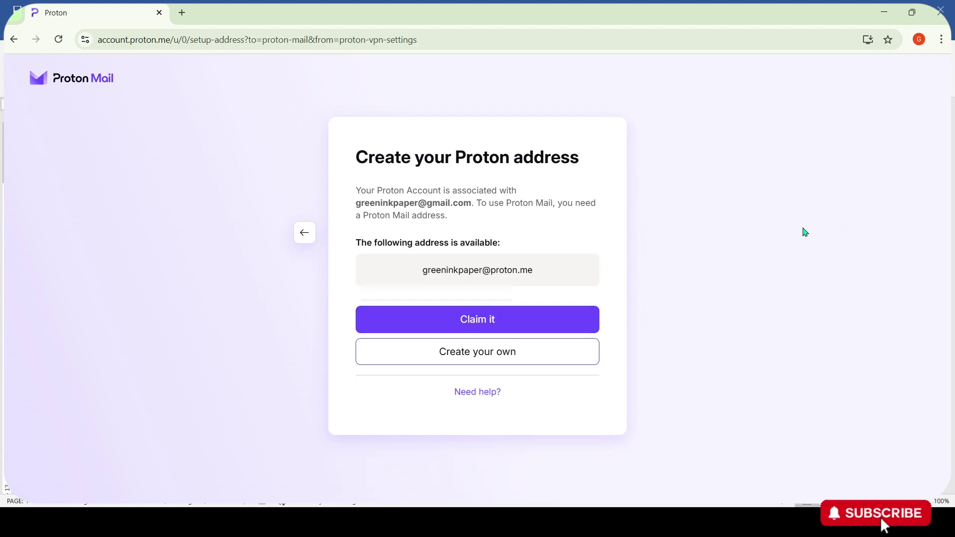
Step: Claim the suggested Proton Mail address and verify the linked email with the emailed verification code
{"action": "left_click", "coordinate": [510, 327]}
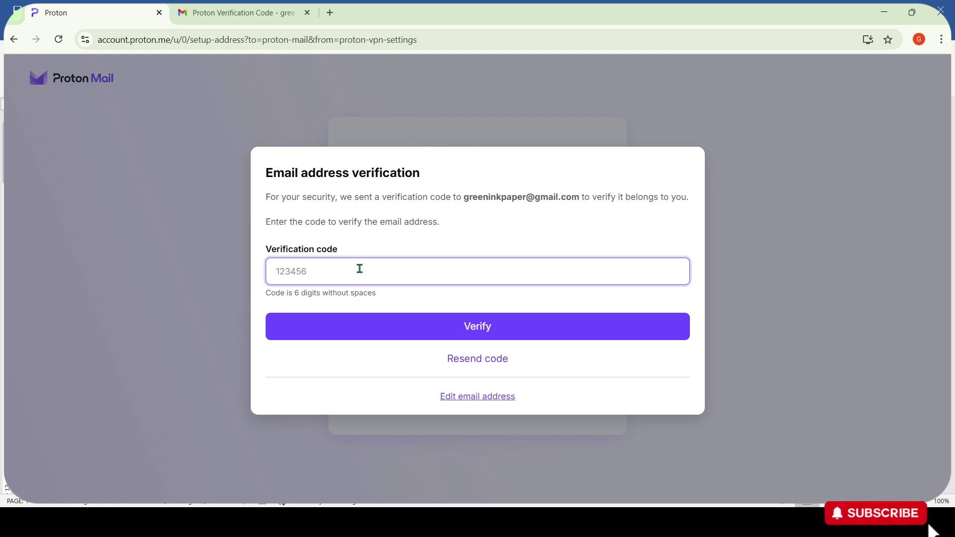
{"action": "key", "text": "ctrl+v"}
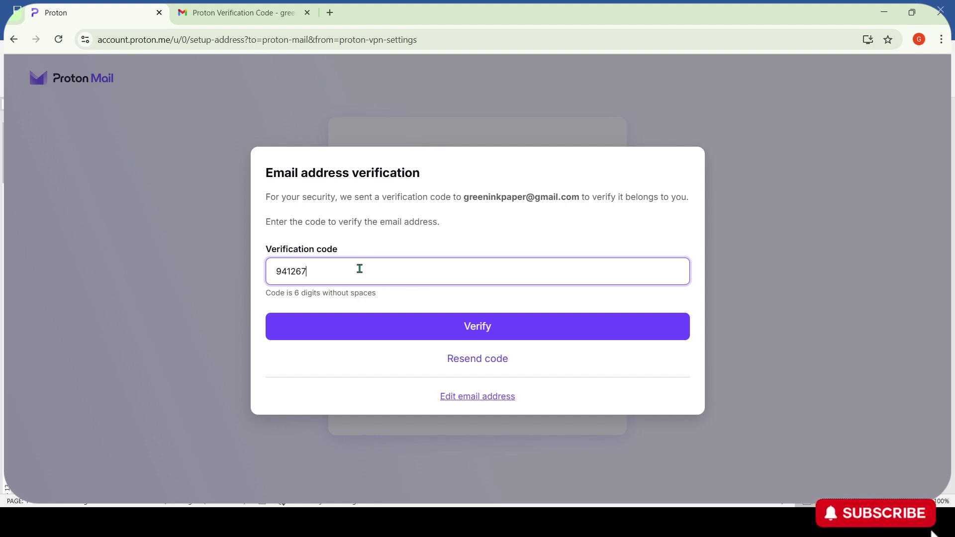
{"action": "left_click", "coordinate": [442, 320]}
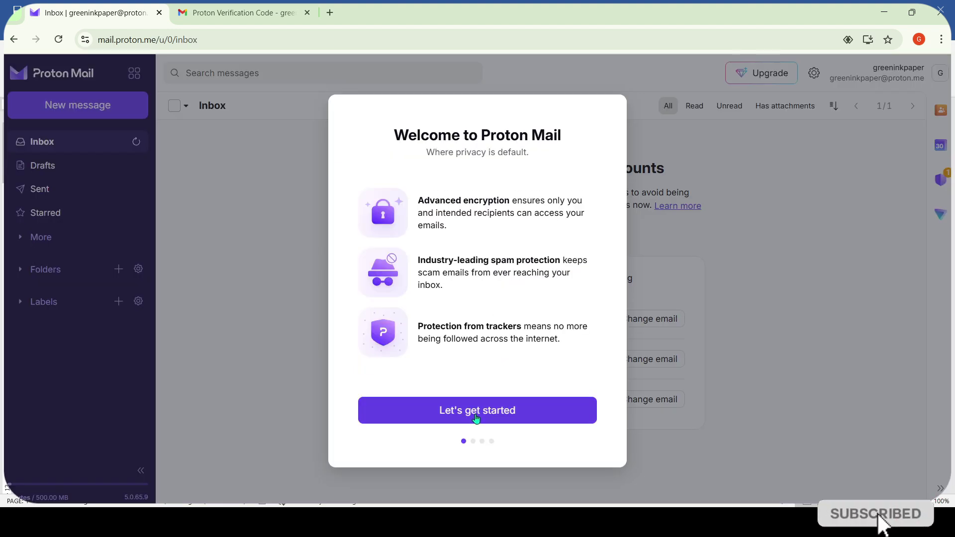
Step: Complete the Proton Mail welcome setup without the desktop app, apply the Snow theme, and copy the new email address
{"action": "left_click", "coordinate": [476, 419]}
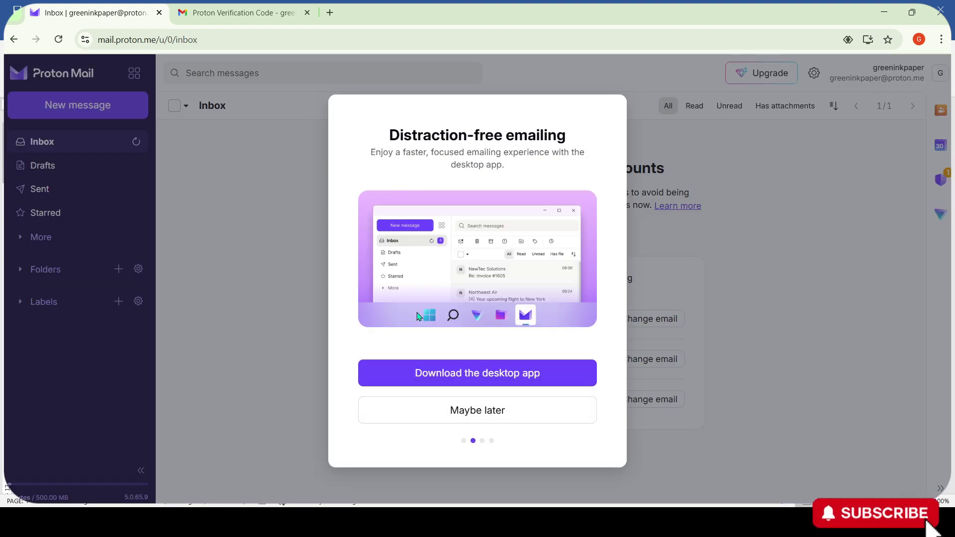
{"action": "left_click", "coordinate": [492, 419]}
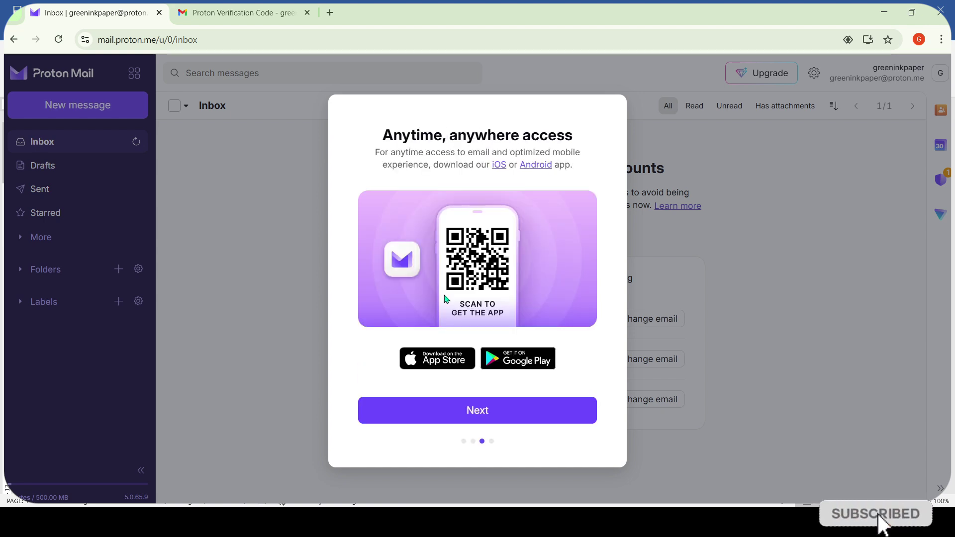
{"action": "left_click", "coordinate": [480, 406]}
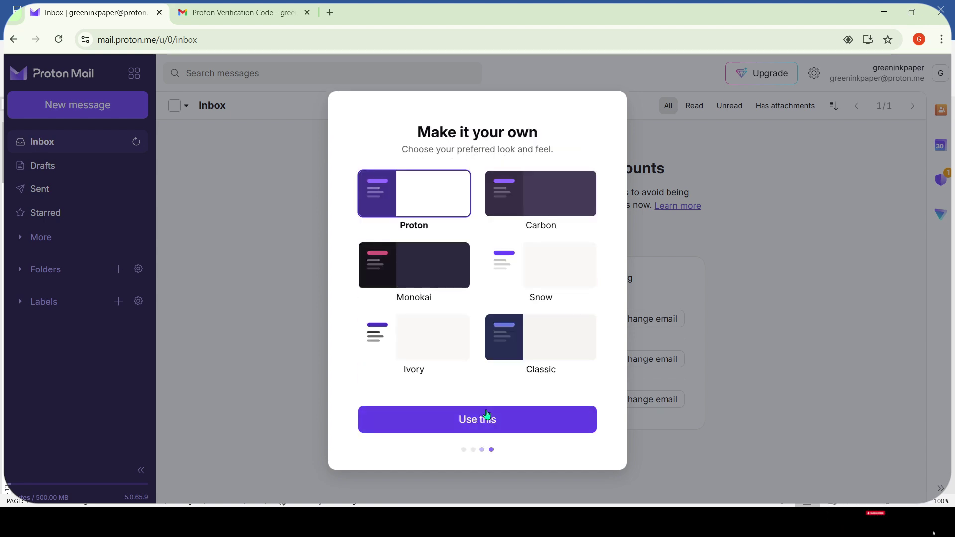
{"action": "left_click", "coordinate": [545, 278]}
{"action": "left_click", "coordinate": [486, 419]}
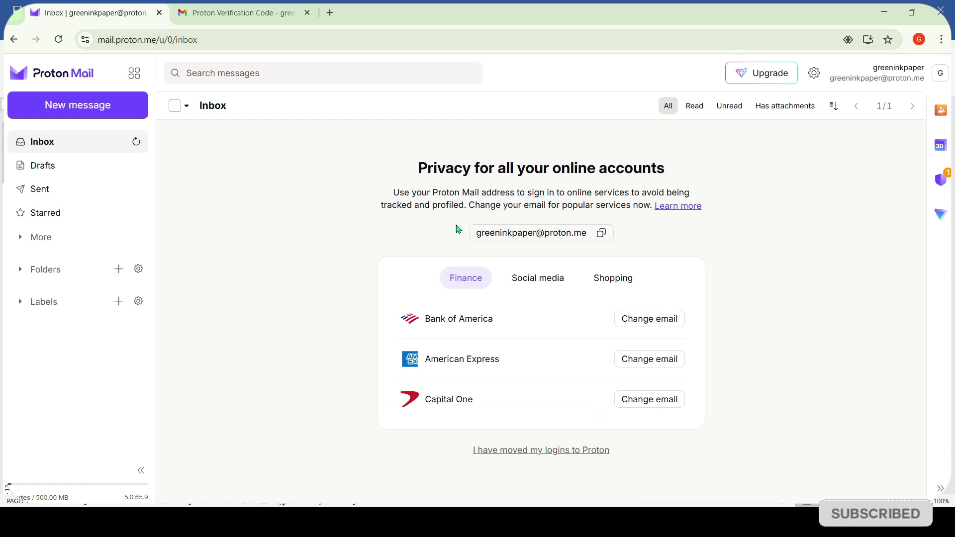
{"action": "left_click", "coordinate": [602, 233]}
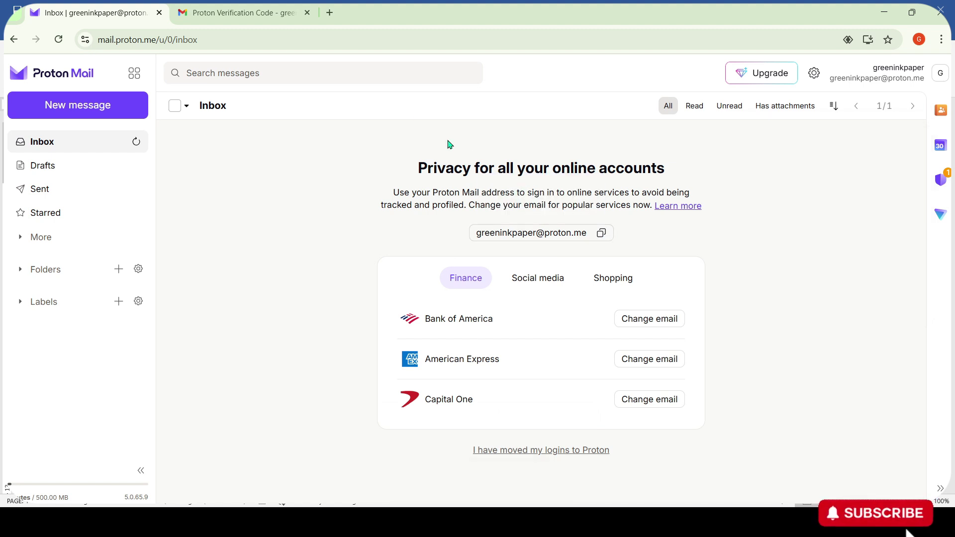
Step: Search Google for "kling ai 1.6" in a new tab and open the KlingAI image-to-video website
{"action": "left_click", "coordinate": [329, 13]}
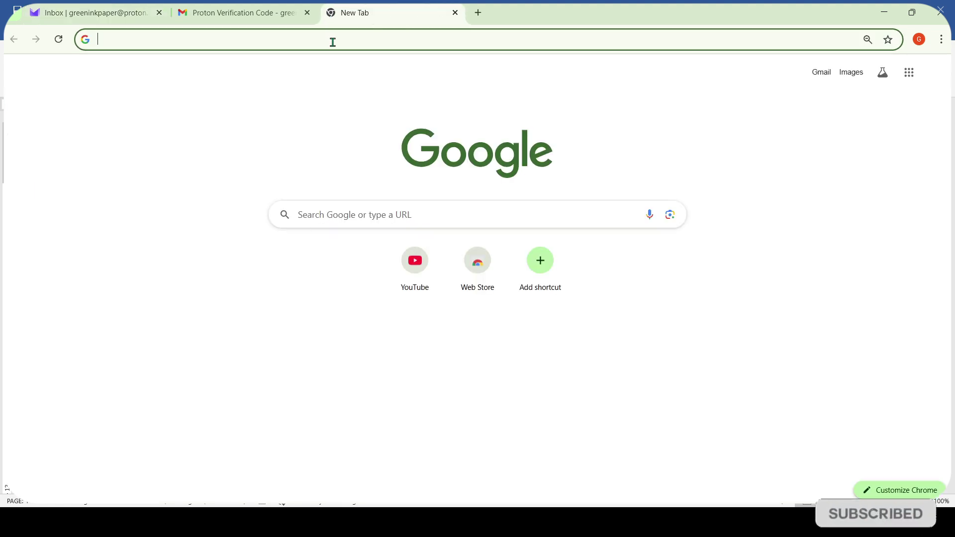
{"action": "left_click", "coordinate": [330, 40]}
{"action": "type", "text": "kling ai"}
{"action": "left_click", "coordinate": [176, 223]}
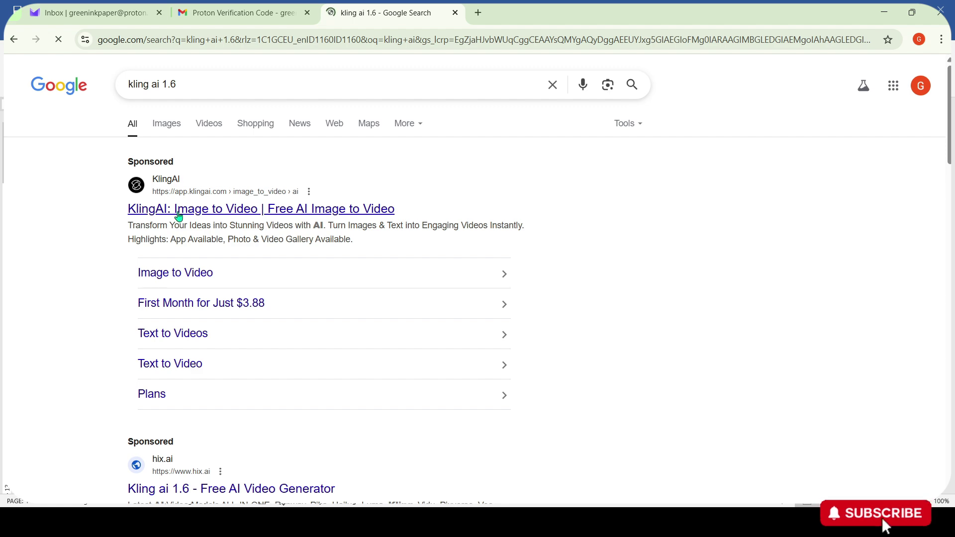
{"action": "left_click", "coordinate": [178, 211]}
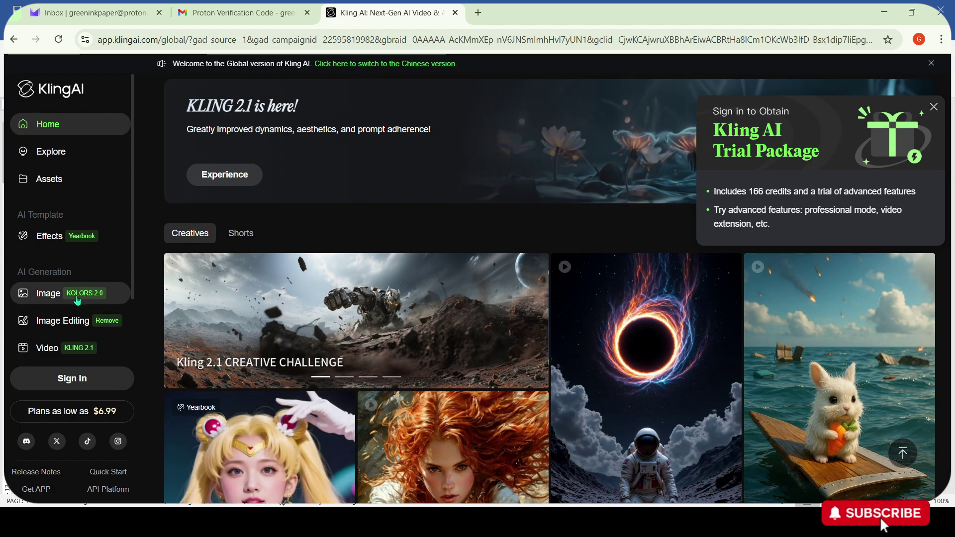
Step: Open Kling AI's free account sign-up form using the email option
{"action": "left_click", "coordinate": [72, 378]}
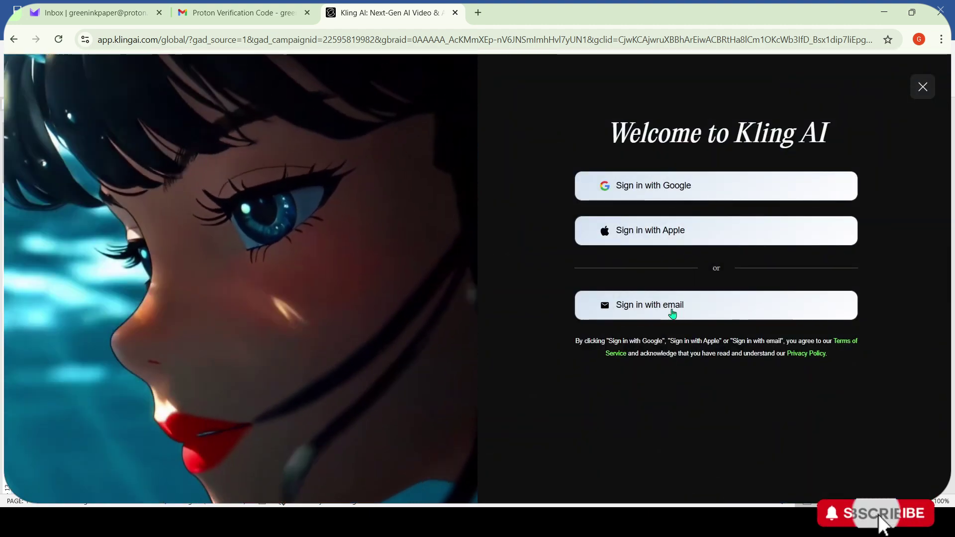
{"action": "left_click", "coordinate": [672, 313]}
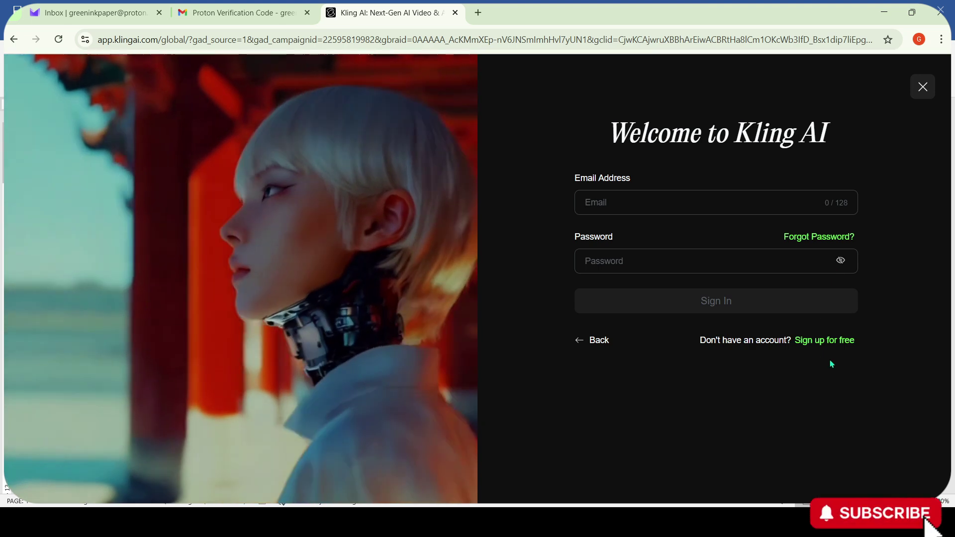
{"action": "left_click", "coordinate": [826, 341]}
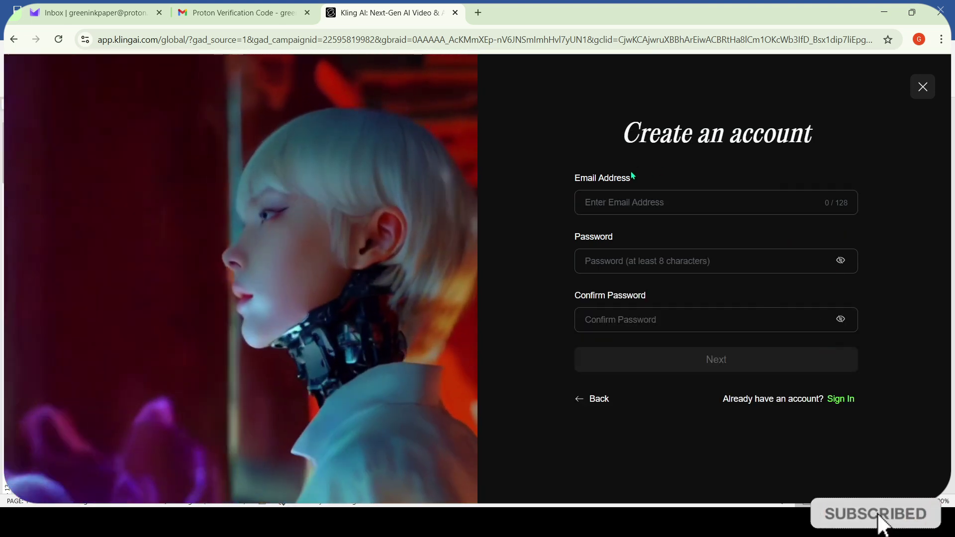
Step: Copy the new Proton Mail address from the inbox page and paste it as the email for the Kling AI account
{"action": "left_click", "coordinate": [624, 198]}
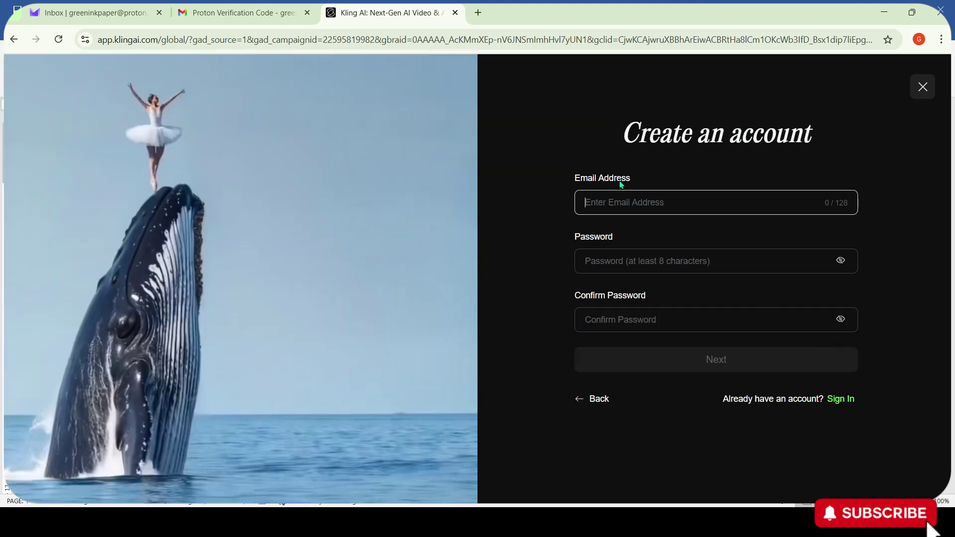
{"action": "left_click", "coordinate": [90, 13]}
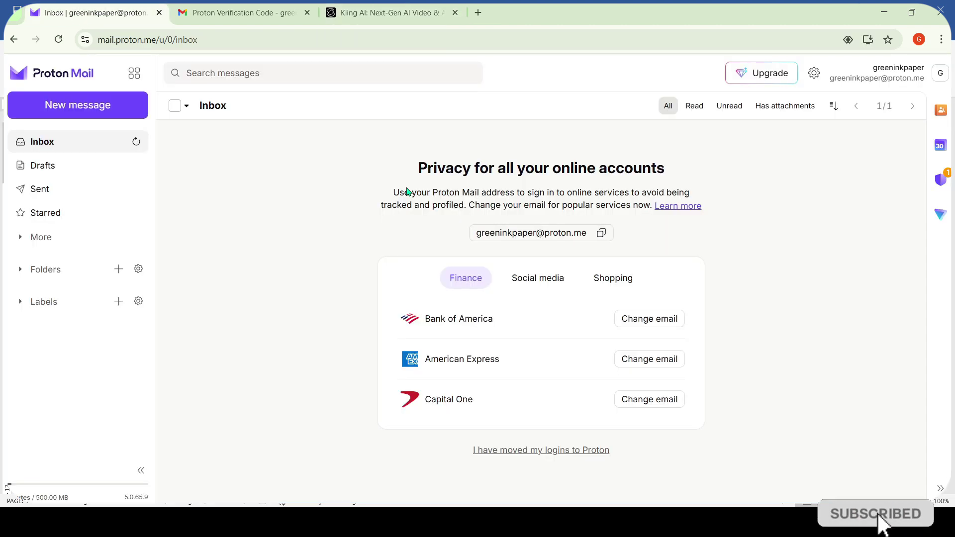
{"action": "left_click", "coordinate": [600, 234]}
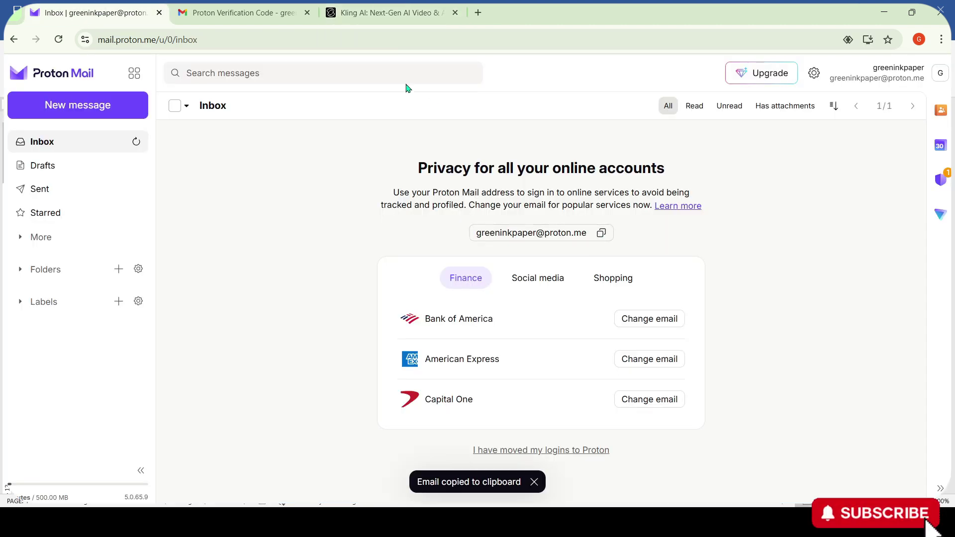
{"action": "left_click", "coordinate": [381, 14]}
{"action": "key", "text": "ctrl+v"}
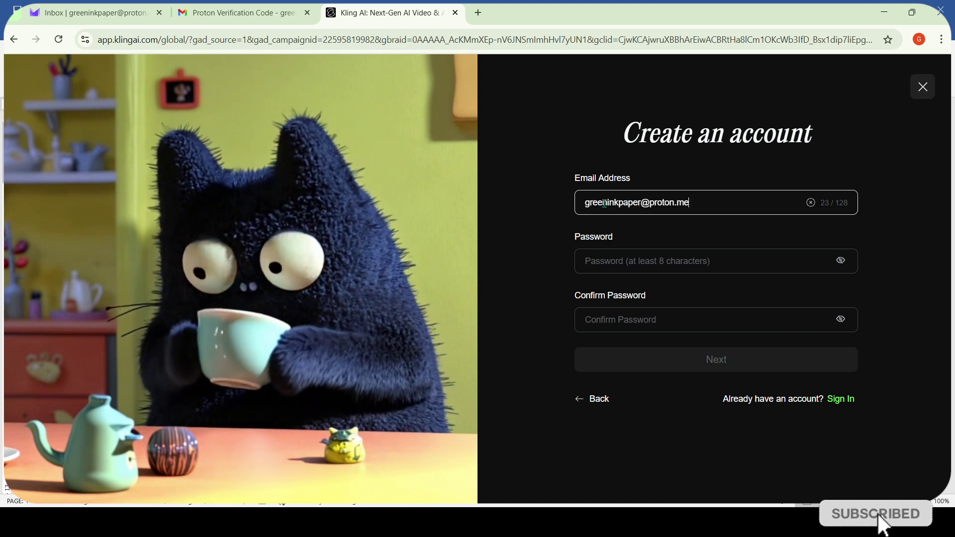
Step: Enter and confirm a password for the Kling AI account, revealing both password entries to check them
{"action": "left_click", "coordinate": [598, 264]}
{"action": "type", "text": "****"}
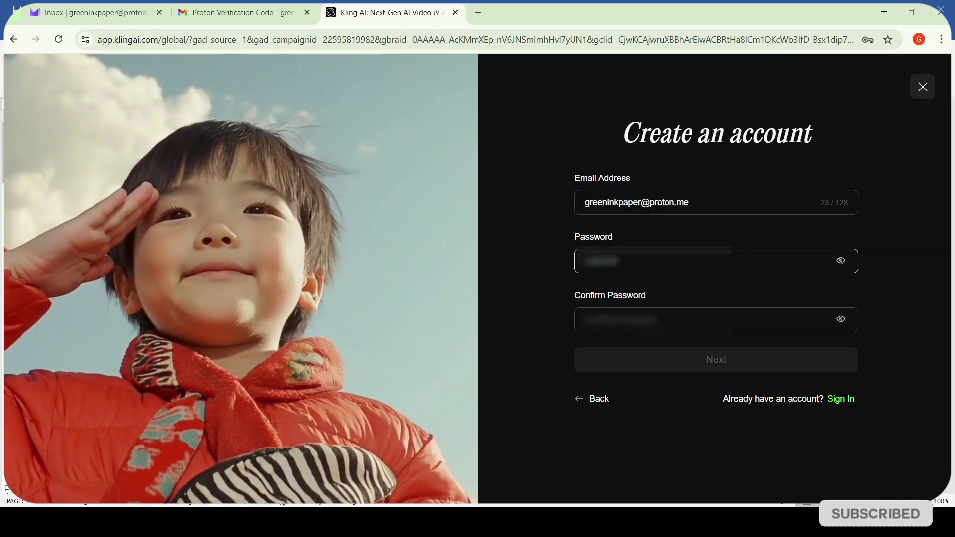
{"action": "left_click", "coordinate": [840, 261]}
{"action": "left_click", "coordinate": [646, 329]}
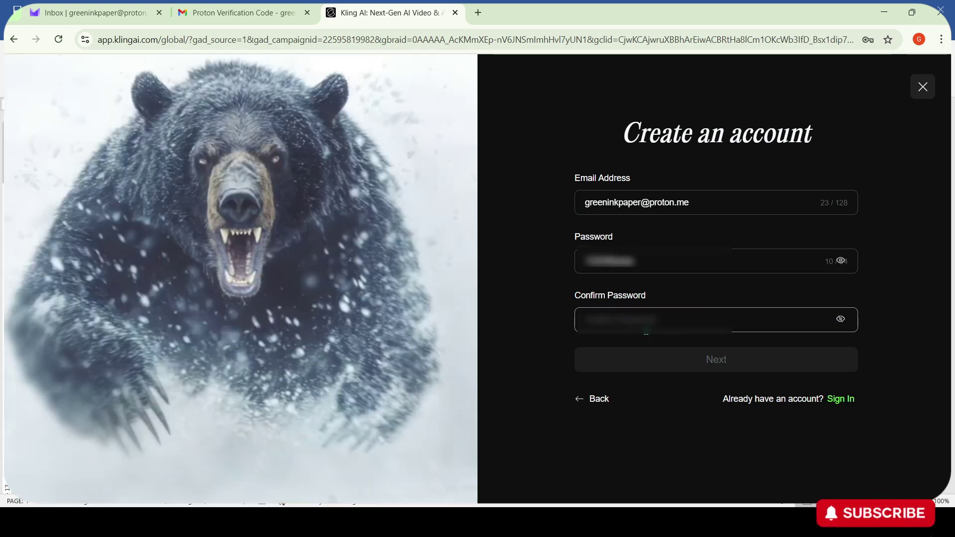
{"action": "type", "text": "***"}
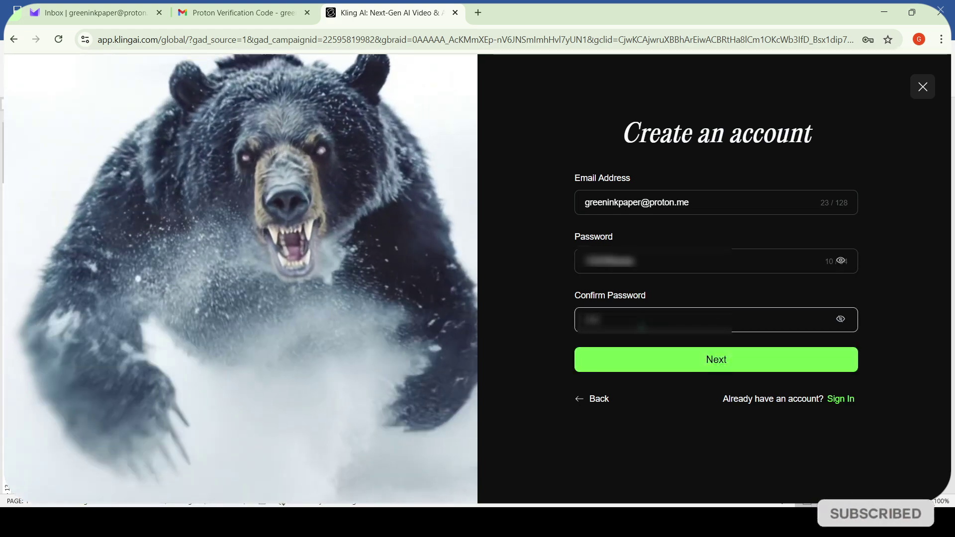
{"action": "type", "text": "****"}
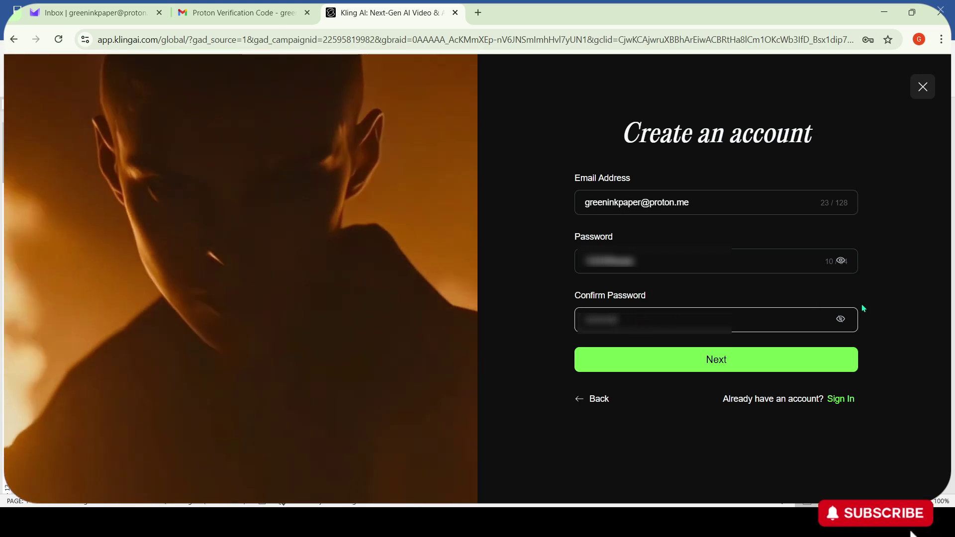
{"action": "type", "text": "***"}
{"action": "left_click", "coordinate": [840, 319]}
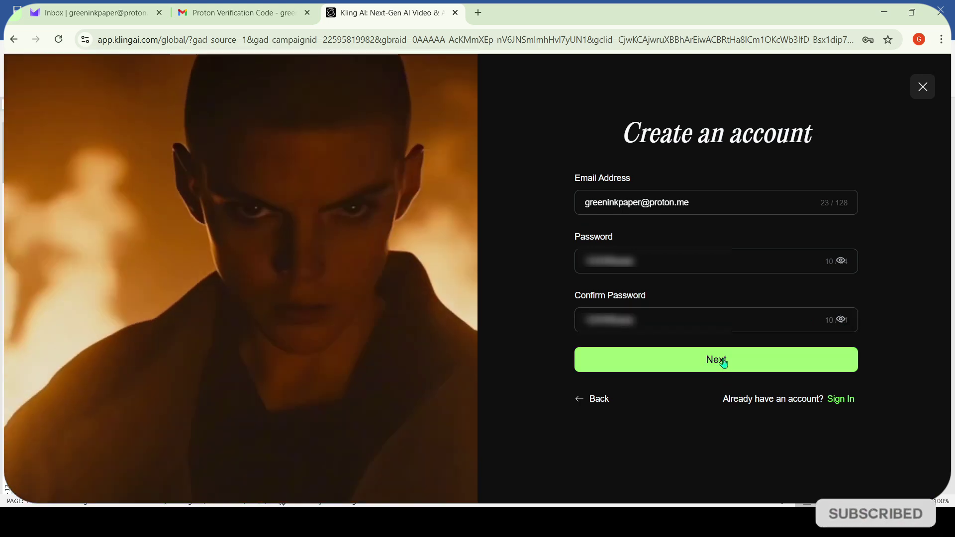
Step: Submit the Kling AI account details and complete the puzzle security verification
{"action": "left_click", "coordinate": [723, 363]}
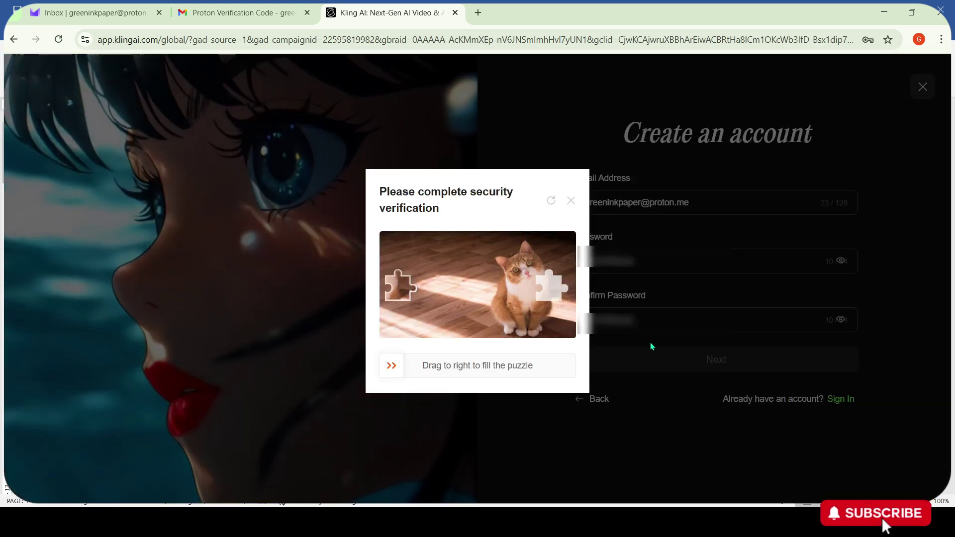
{"action": "left_click_drag", "start_coordinate": [392, 366], "coordinate": [541, 379]}
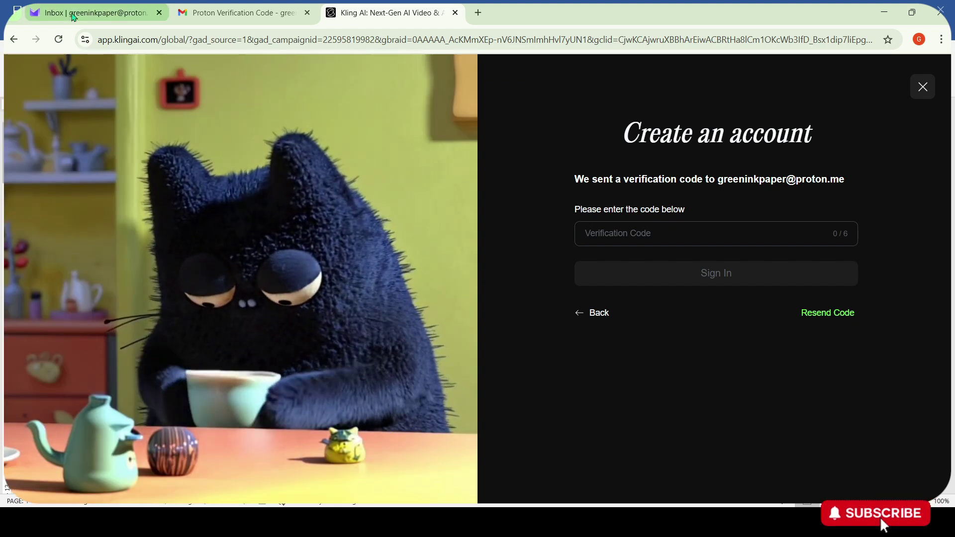
Step: Refresh the Proton Mail inbox, open the KlingAI Account Verification email and copy its verification code
{"action": "left_click", "coordinate": [93, 12]}
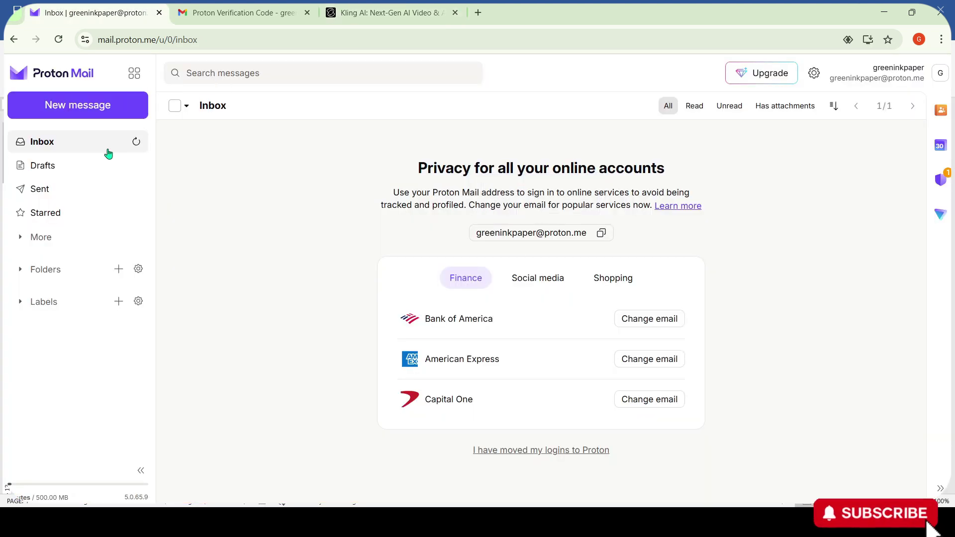
{"action": "left_click", "coordinate": [135, 143]}
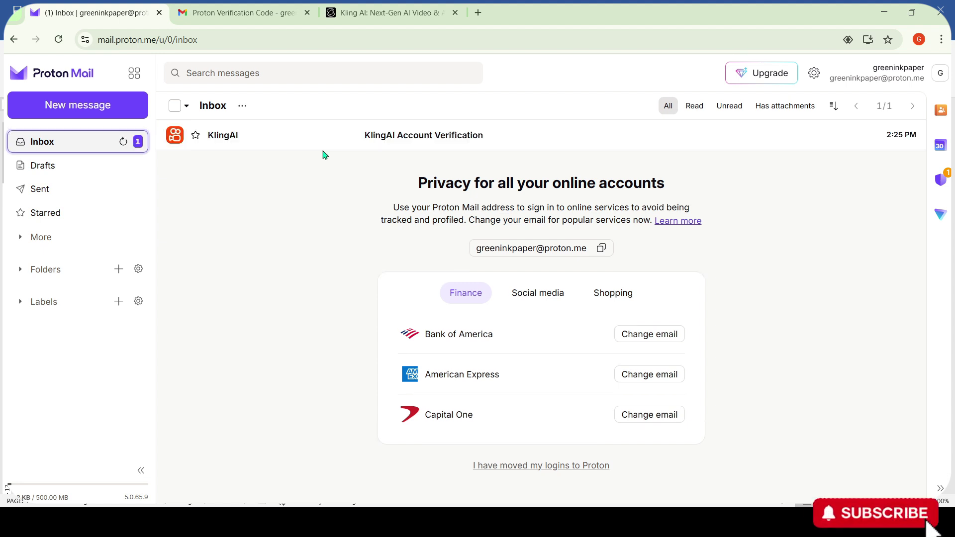
{"action": "left_click", "coordinate": [405, 136]}
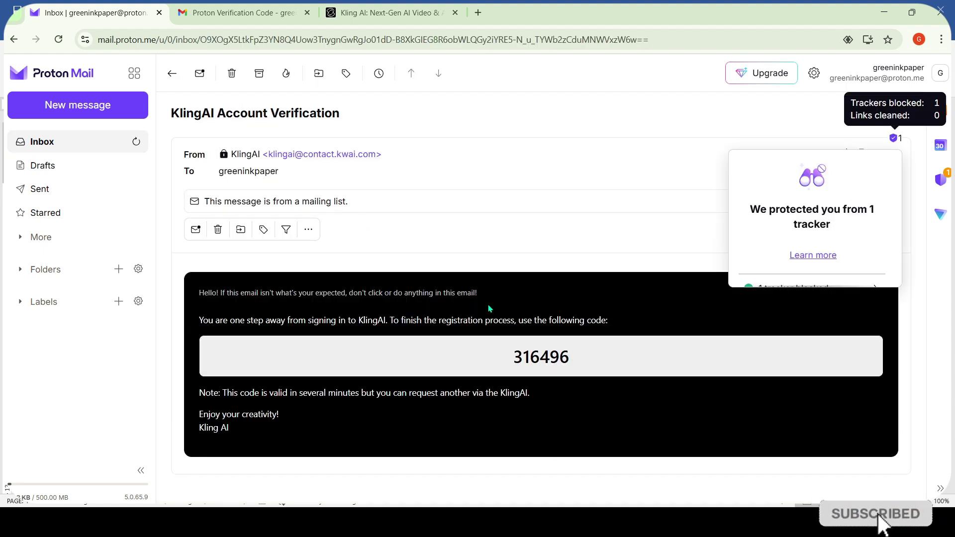
{"action": "left_click_drag", "start_coordinate": [520, 357], "coordinate": [584, 367]}
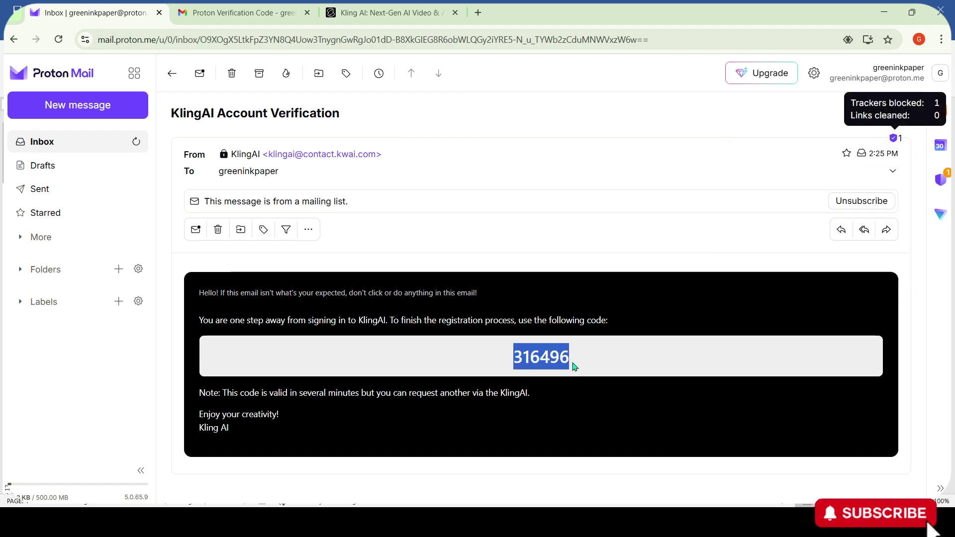
Step: Paste the verification code into the Kling AI account creation form and sign in
{"action": "left_click", "coordinate": [390, 12]}
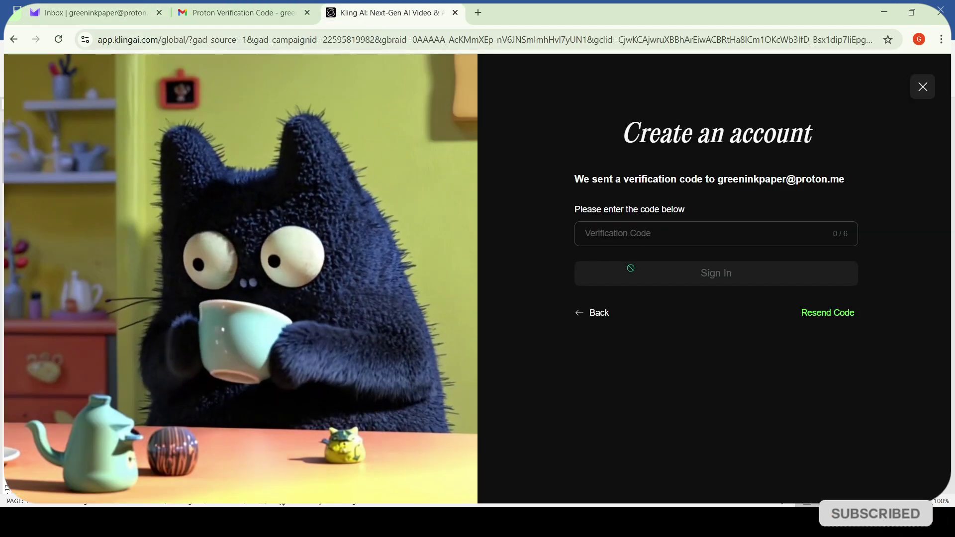
{"action": "key", "text": "ctrl+v"}
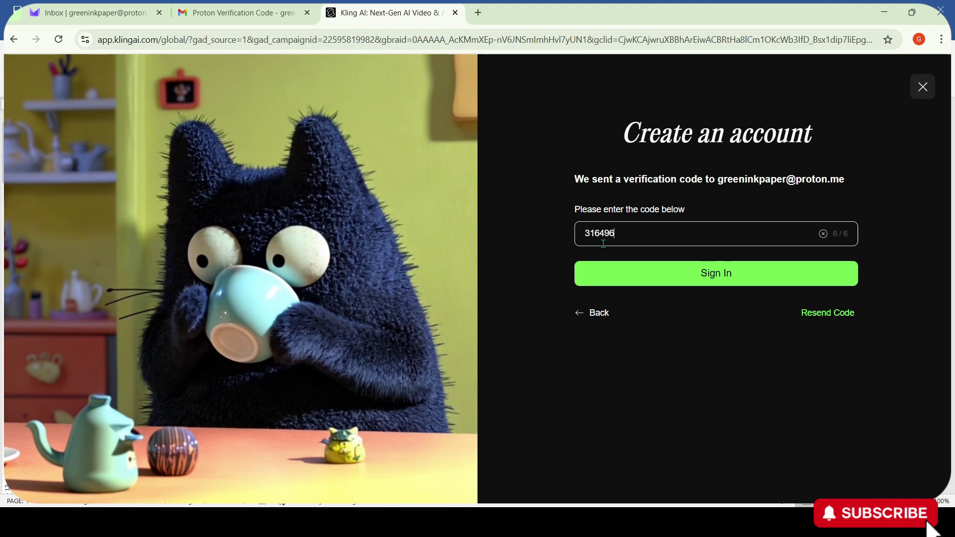
{"action": "left_click", "coordinate": [711, 278]}
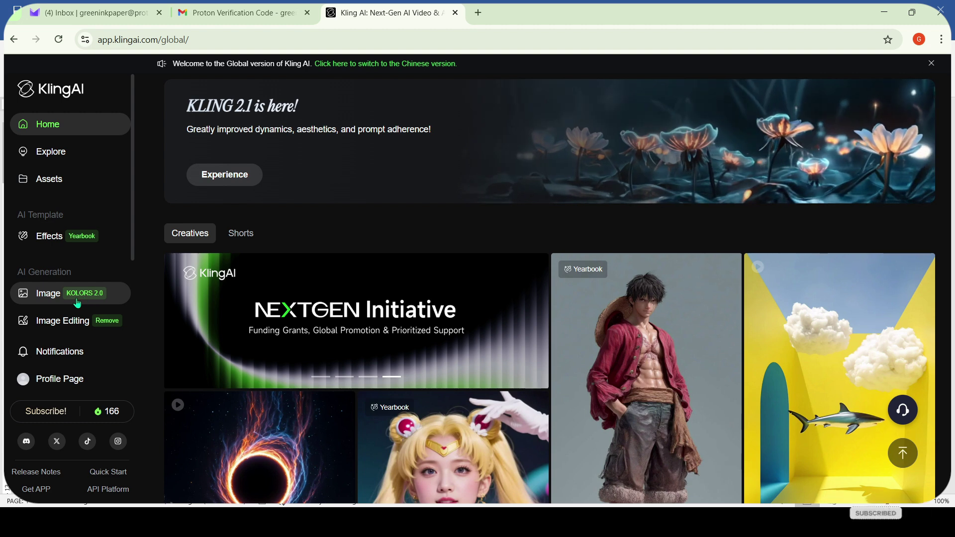
Step: Open image-to-video generation and paste the picture of the young man with the holographic laptop as the start frame
{"action": "left_click", "coordinate": [41, 298]}
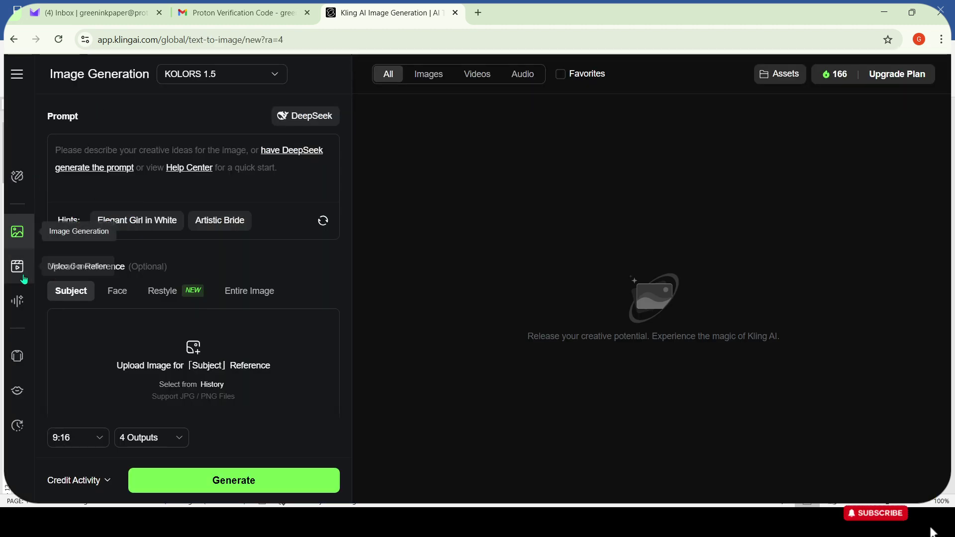
{"action": "left_click", "coordinate": [17, 266]}
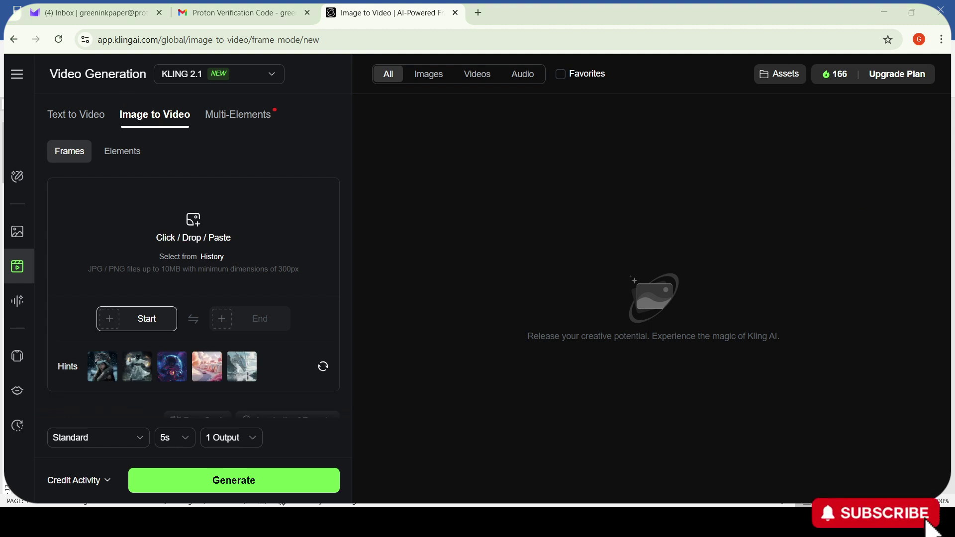
{"action": "key", "text": "ctrl+v"}
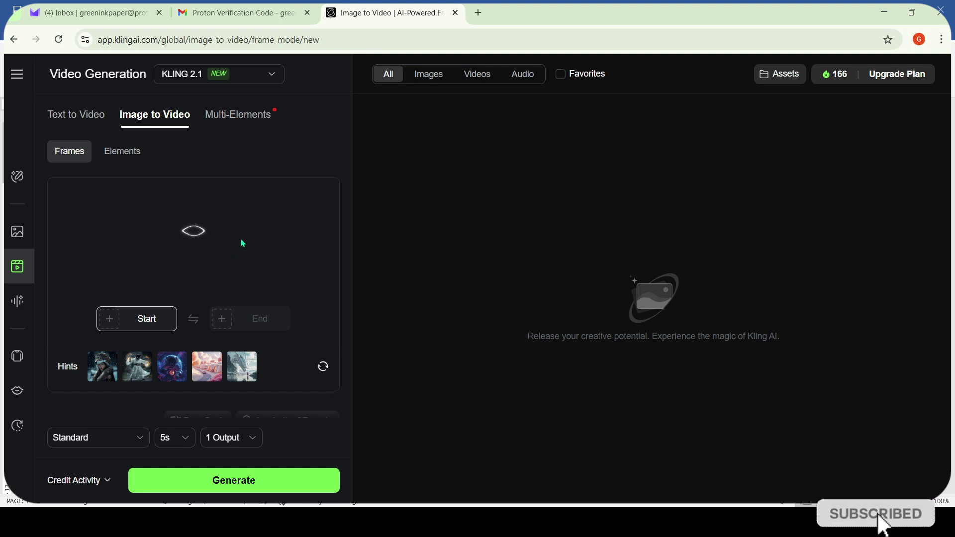
Step: Have DeepSeek generate a prompt for the start frame and use it as the video prompt
{"action": "scroll", "coordinate": [307, 382], "scroll_direction": "down", "scroll_amount": 1}
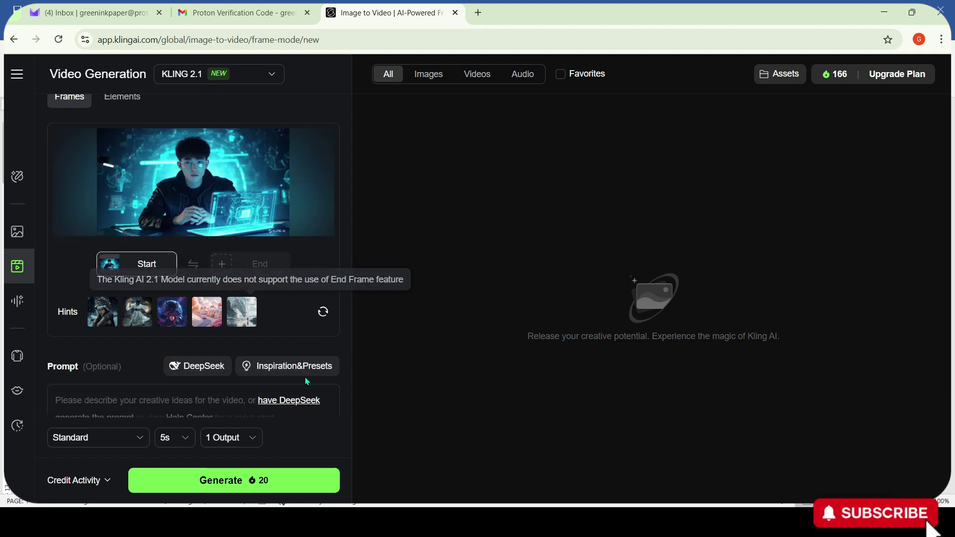
{"action": "scroll", "coordinate": [307, 382], "scroll_direction": "down", "scroll_amount": 3}
{"action": "left_click", "coordinate": [284, 276]}
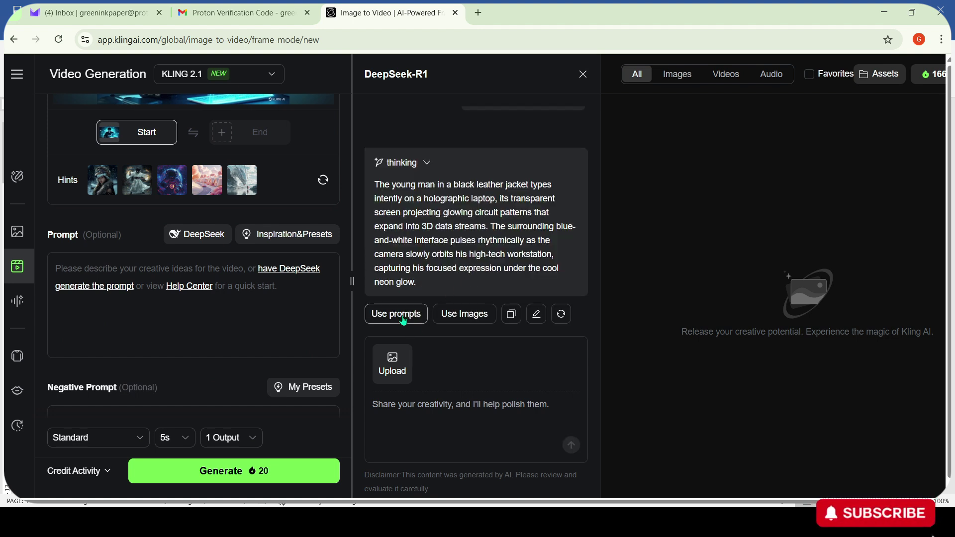
{"action": "left_click", "coordinate": [387, 316]}
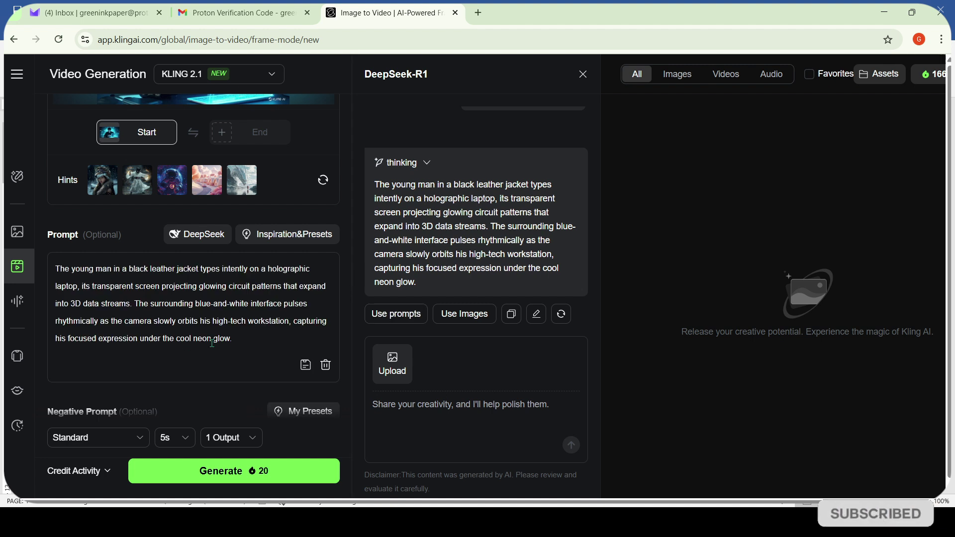
{"action": "scroll", "coordinate": [222, 400], "scroll_direction": "down", "scroll_amount": 2}
{"action": "scroll", "coordinate": [219, 394], "scroll_direction": "up", "scroll_amount": 2}
{"action": "mouse_move", "coordinate": [245, 482]}
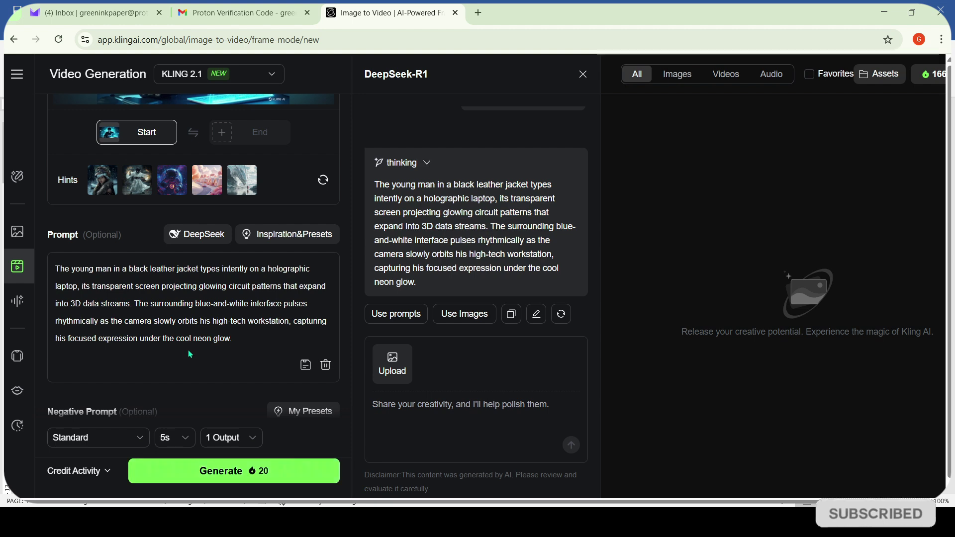
Step: Switch the video model to KLING 1.6
{"action": "scroll", "coordinate": [189, 354], "scroll_direction": "up", "scroll_amount": 2}
{"action": "scroll", "coordinate": [210, 143], "scroll_direction": "up", "scroll_amount": 4}
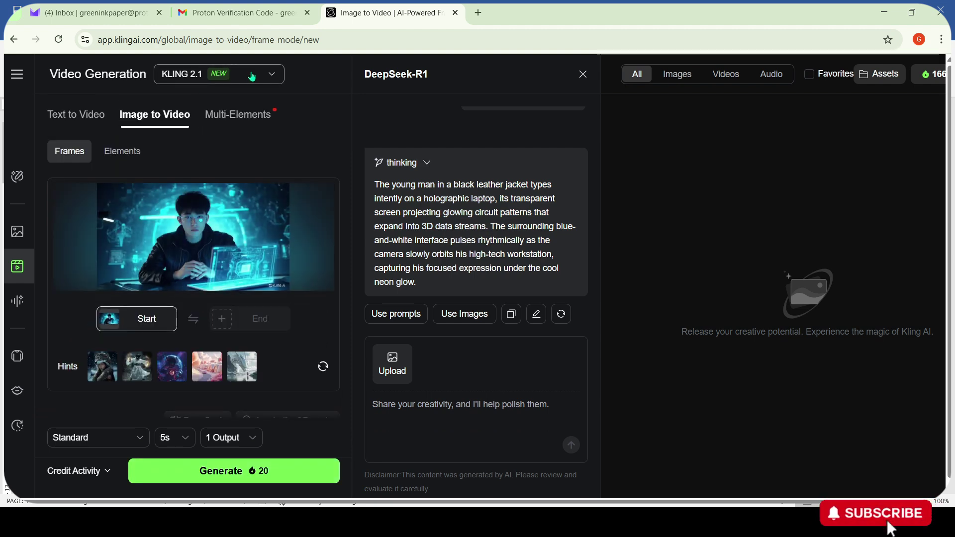
{"action": "left_click", "coordinate": [252, 78]}
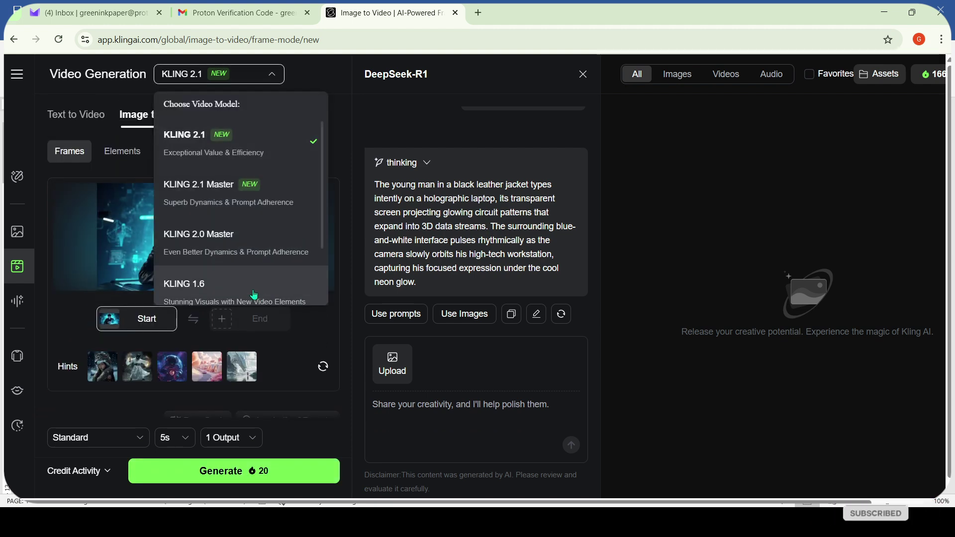
{"action": "left_click", "coordinate": [254, 295]}
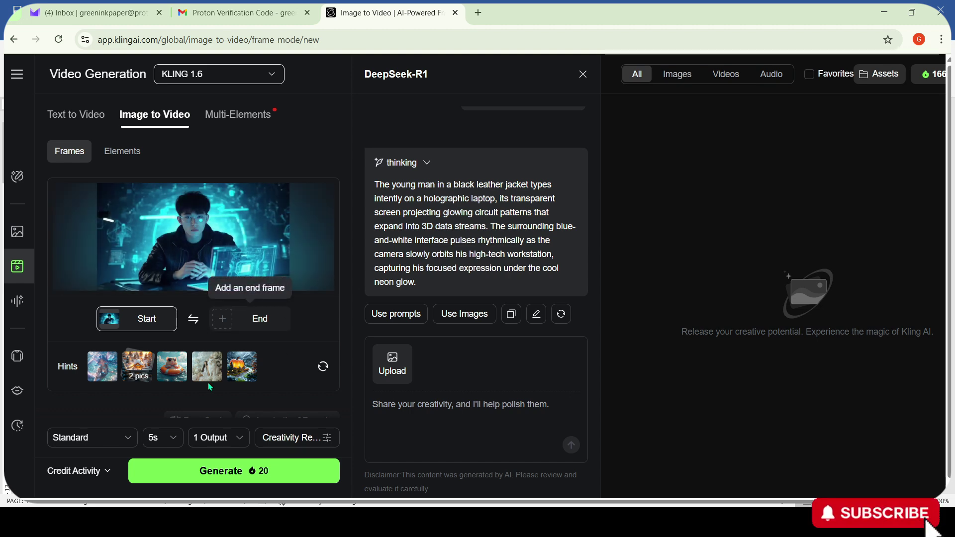
Step: Set the video duration to 10s and generate the clip
{"action": "left_click", "coordinate": [161, 435]}
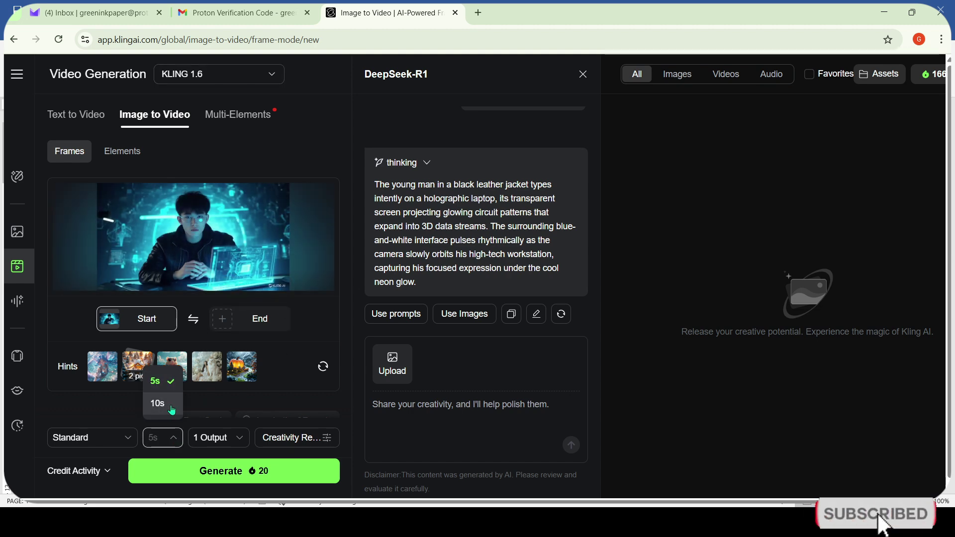
{"action": "left_click", "coordinate": [169, 410]}
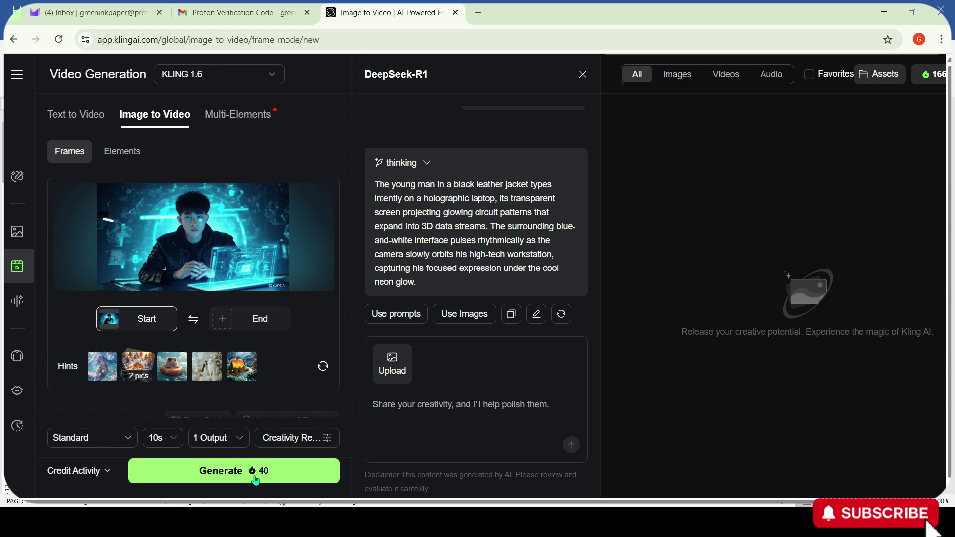
{"action": "left_click", "coordinate": [257, 477]}
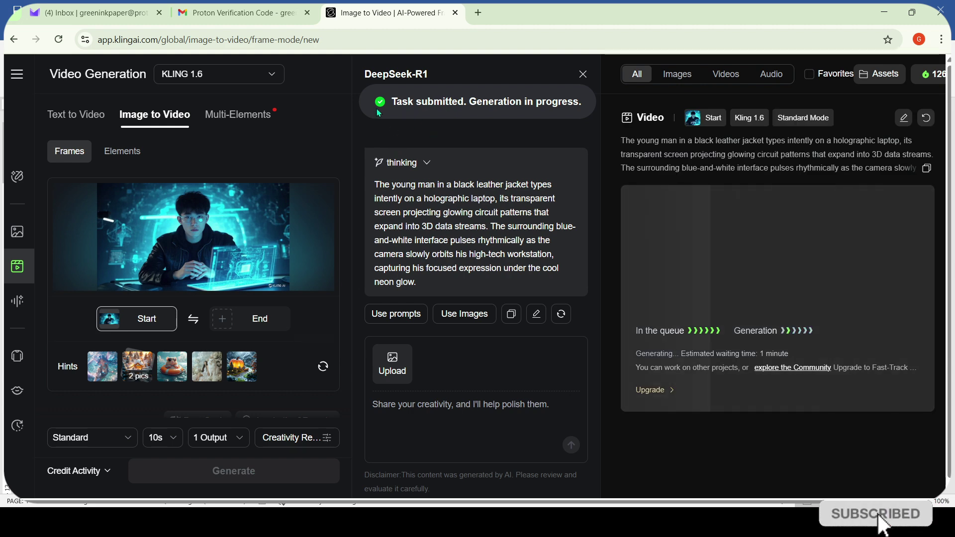
Step: Close the DeepSeek-R1 assistant and play the generated 10-second video
{"action": "left_click", "coordinate": [583, 76]}
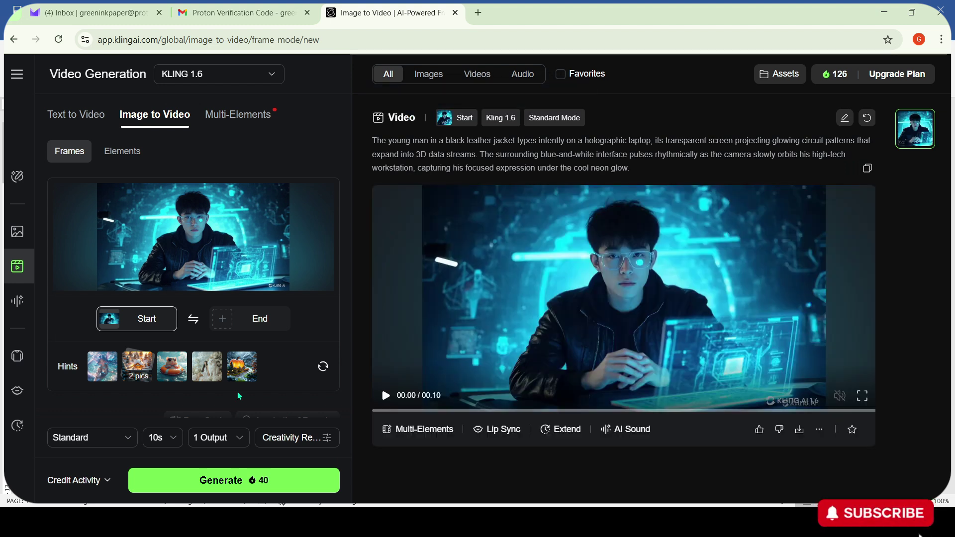
{"action": "left_click", "coordinate": [385, 396]}
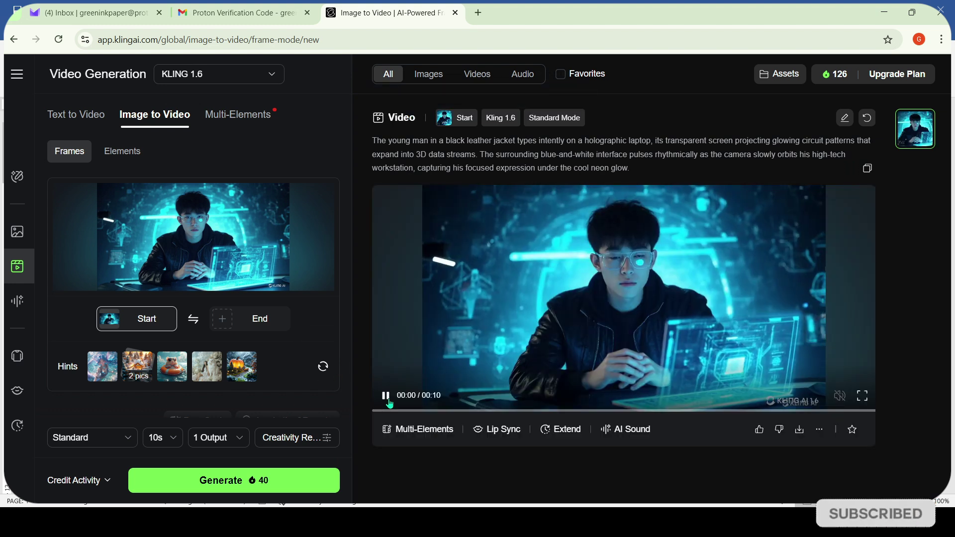